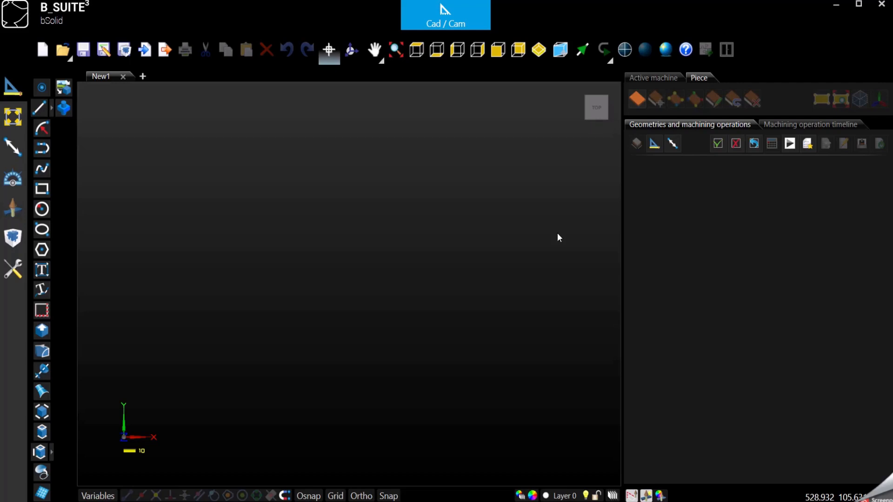
- Start a new piece definition with a length of 800 mm and a width of 500 mm
{"action": "left_click", "coordinate": [640, 104]}
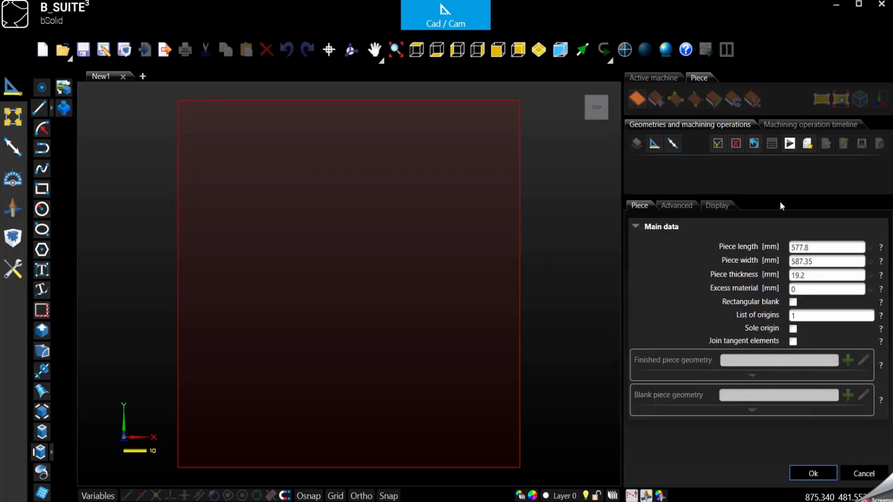
{"action": "double_click", "coordinate": [833, 248]}
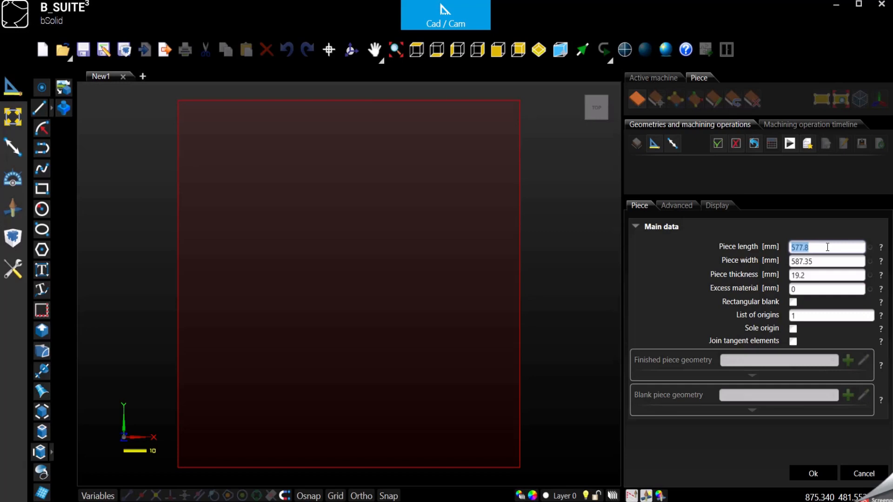
{"action": "type", "text": "800"}
{"action": "left_click", "coordinate": [826, 261]}
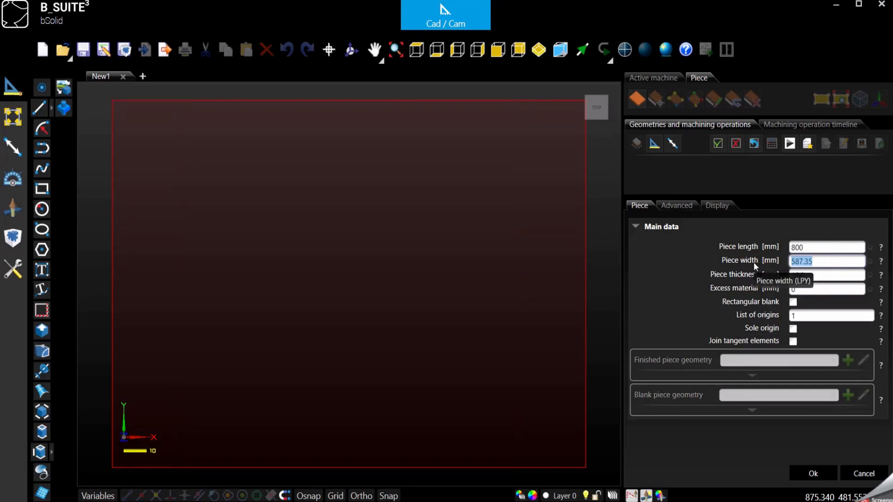
{"action": "type", "text": "500"}
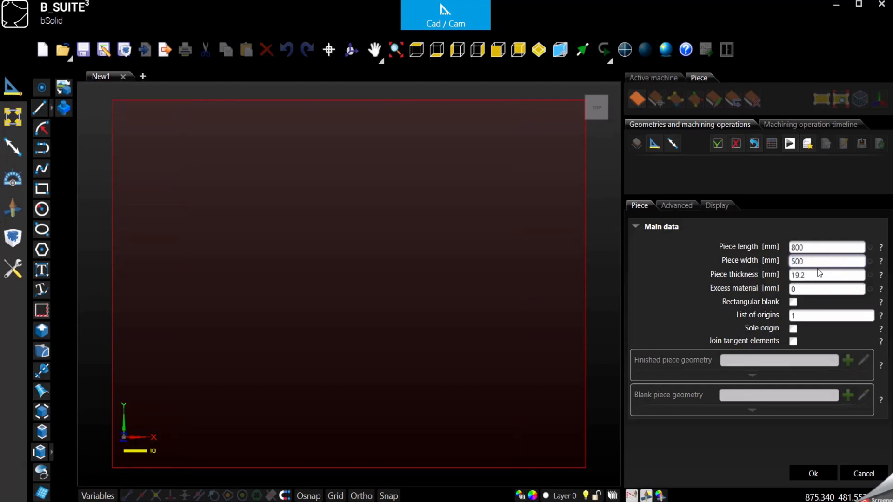
{"action": "left_click", "coordinate": [818, 273]}
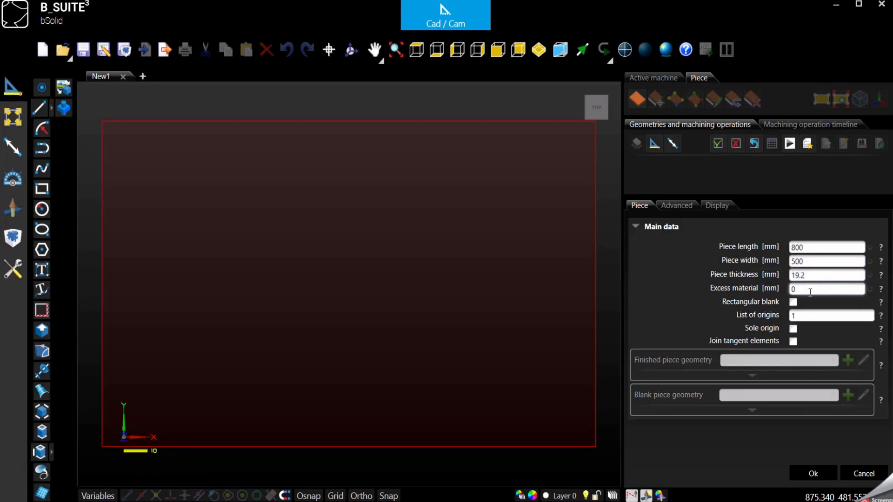
- Set the piece's excess material to 10 mm and inspect the margin around its upper-left corner
{"action": "left_click", "coordinate": [810, 291]}
{"action": "type", "text": "10"}
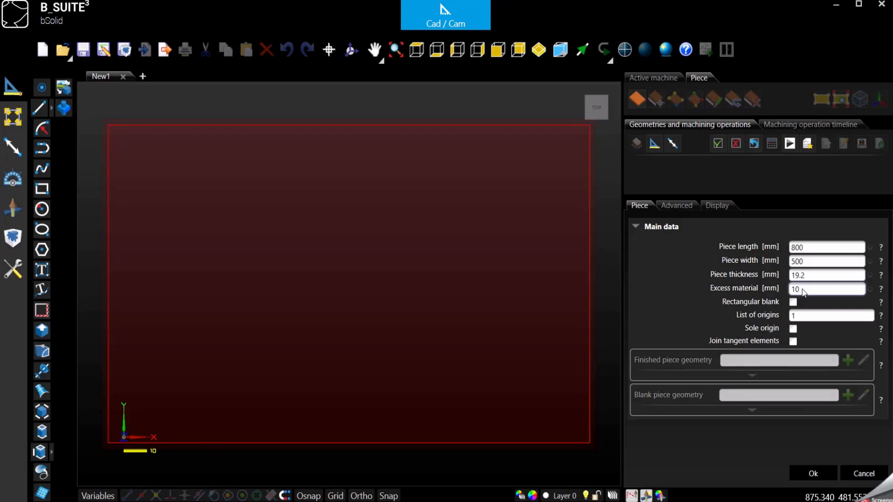
{"action": "left_click", "coordinate": [813, 278]}
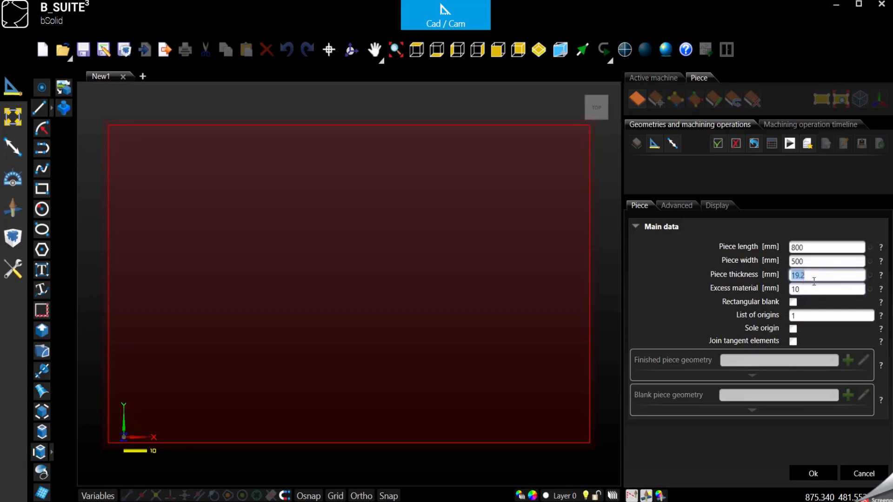
{"action": "left_click", "coordinate": [813, 287]}
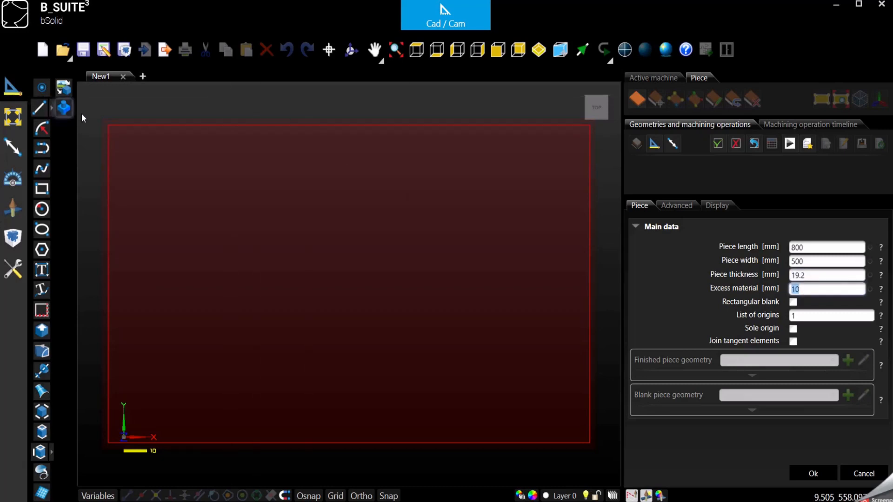
{"action": "scroll", "coordinate": [107, 117], "scroll_direction": "up", "scroll_amount": 3}
{"action": "scroll", "coordinate": [126, 135], "scroll_direction": "up", "scroll_amount": 1}
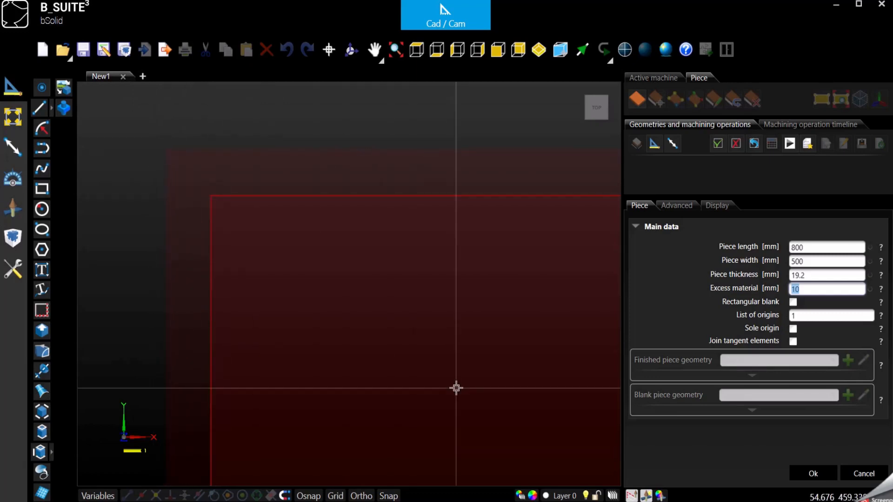
{"action": "scroll", "coordinate": [177, 155], "scroll_direction": "down", "scroll_amount": 3}
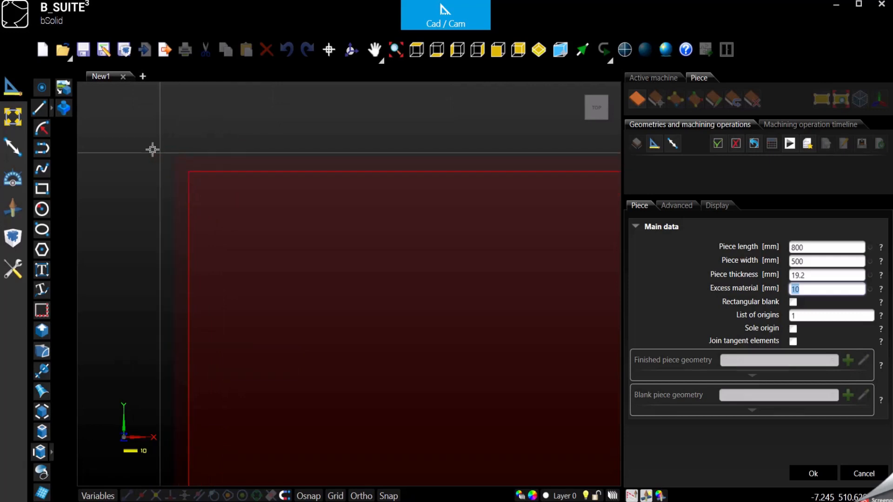
{"action": "scroll", "coordinate": [152, 149], "scroll_direction": "down", "scroll_amount": 3}
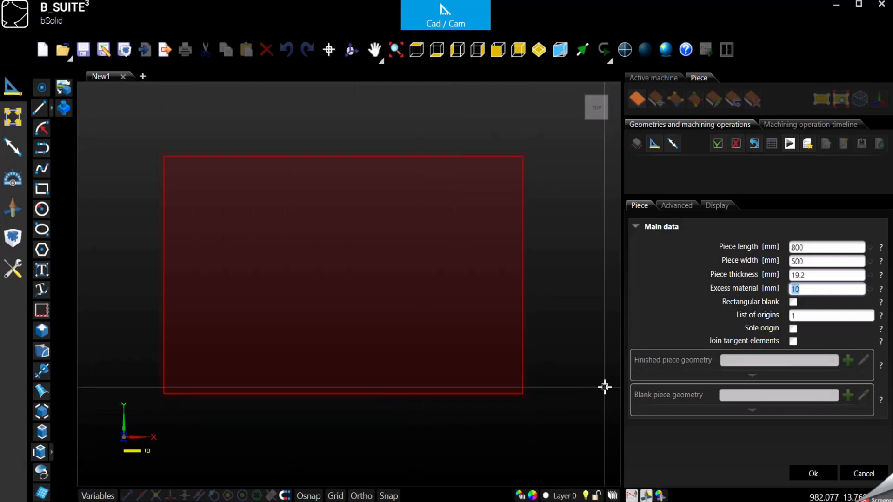
- Enable a rectangular blank with different excess material per side: upper 5, lower 10, left 15 and right 20 mm
{"action": "left_click", "coordinate": [793, 302]}
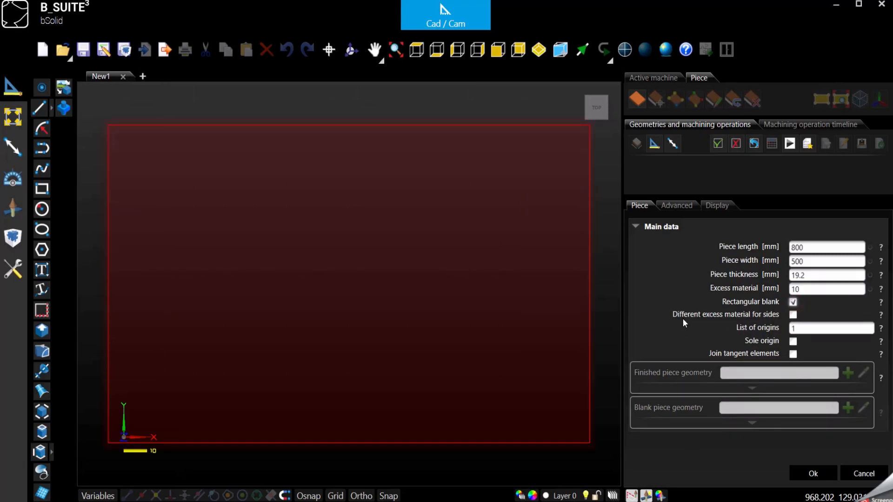
{"action": "left_click", "coordinate": [794, 315]}
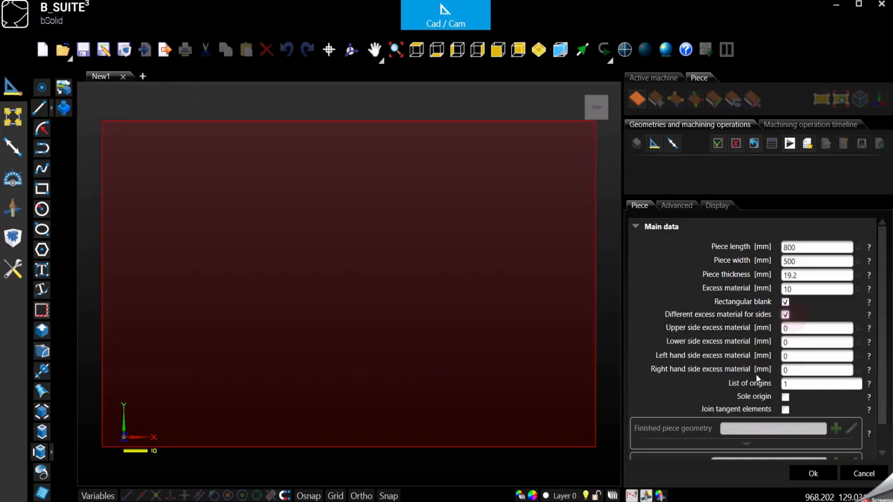
{"action": "key", "text": "Tab"}
{"action": "left_click_drag", "start_coordinate": [796, 328], "coordinate": [753, 330]}
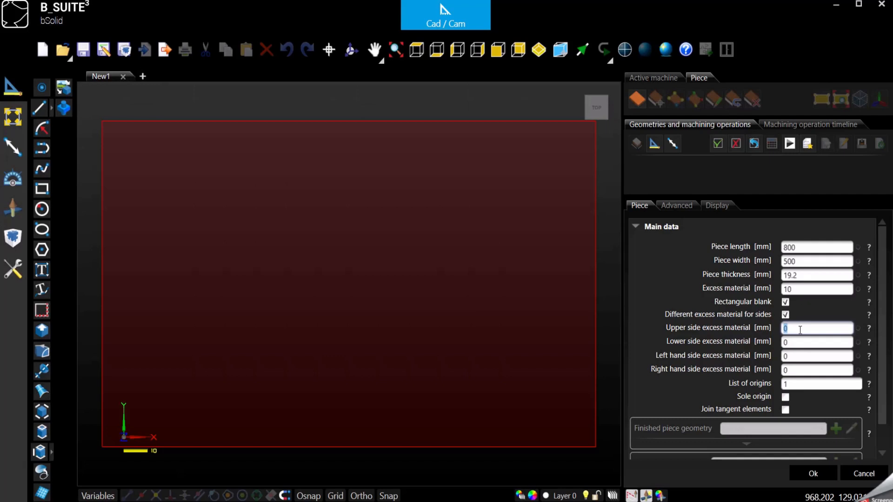
{"action": "type", "text": "5"}
{"action": "left_click", "coordinate": [795, 341]}
{"action": "type", "text": "10"}
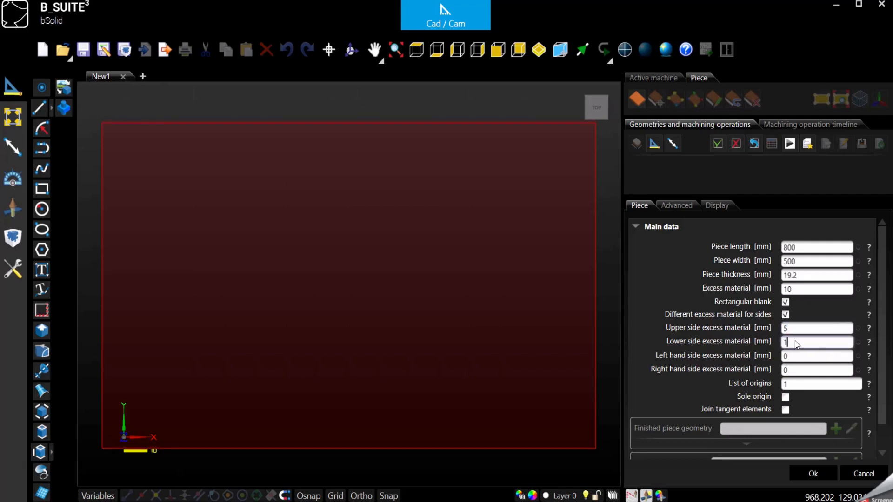
{"action": "left_click", "coordinate": [798, 356]}
{"action": "type", "text": "15"}
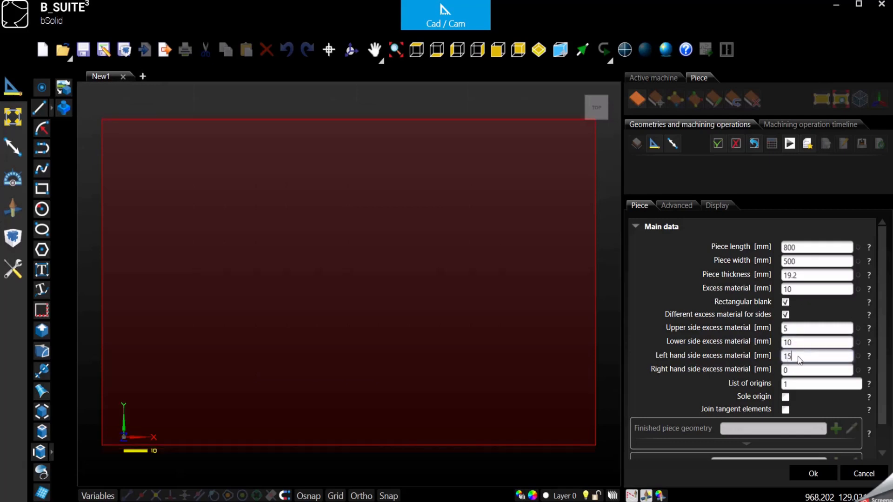
{"action": "left_click", "coordinate": [799, 371]}
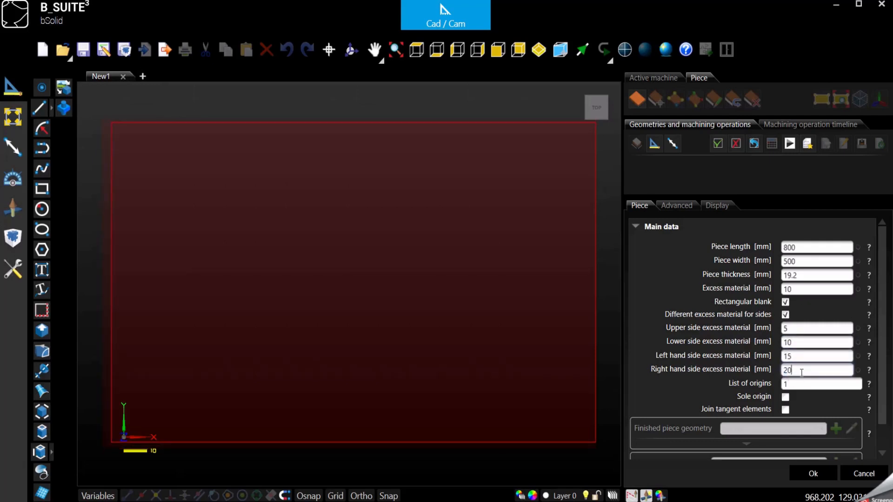
- Examine the excess material around the piece at its upper-left and lower-right corners
{"action": "left_click", "coordinate": [807, 361]}
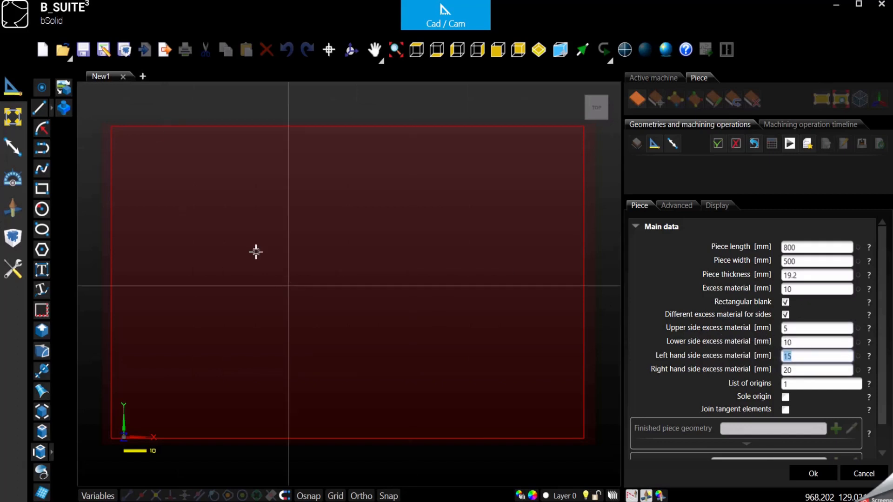
{"action": "scroll", "coordinate": [99, 128], "scroll_direction": "up", "scroll_amount": 3}
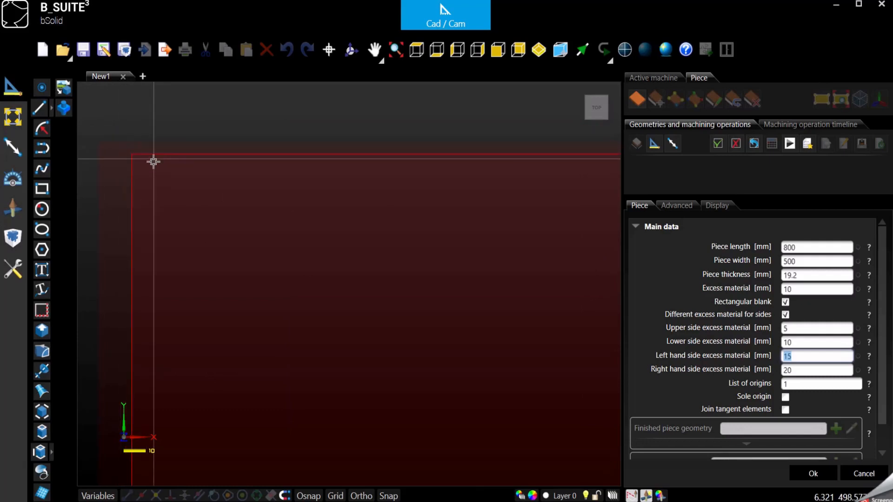
{"action": "scroll", "coordinate": [153, 161], "scroll_direction": "up", "scroll_amount": 5}
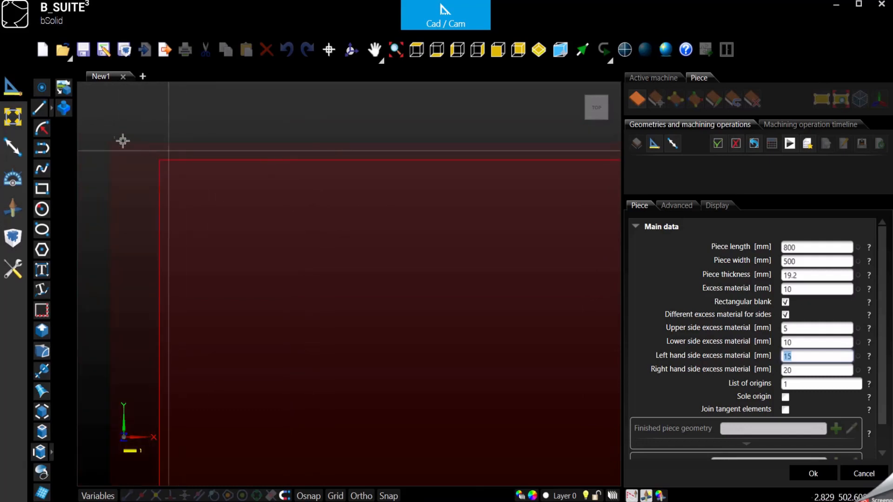
{"action": "scroll", "coordinate": [123, 140], "scroll_direction": "up", "scroll_amount": 3}
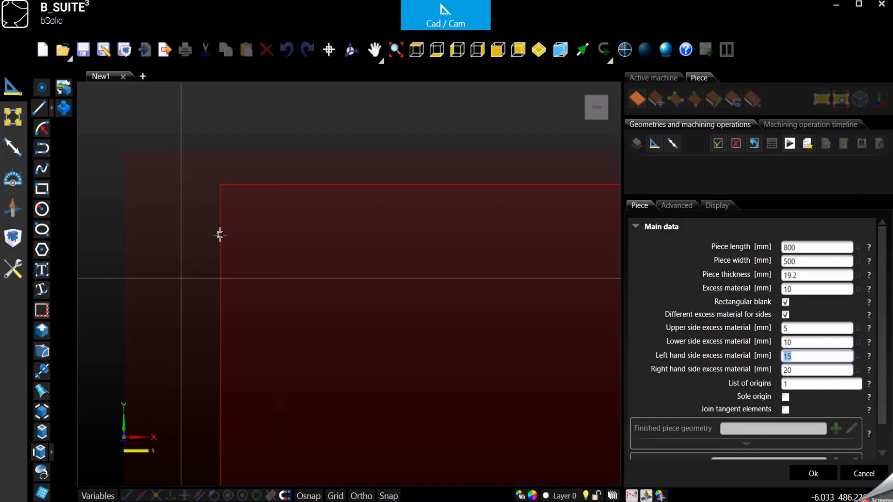
{"action": "scroll", "coordinate": [230, 168], "scroll_direction": "down", "scroll_amount": 3}
{"action": "scroll", "coordinate": [230, 168], "scroll_direction": "down", "scroll_amount": 3}
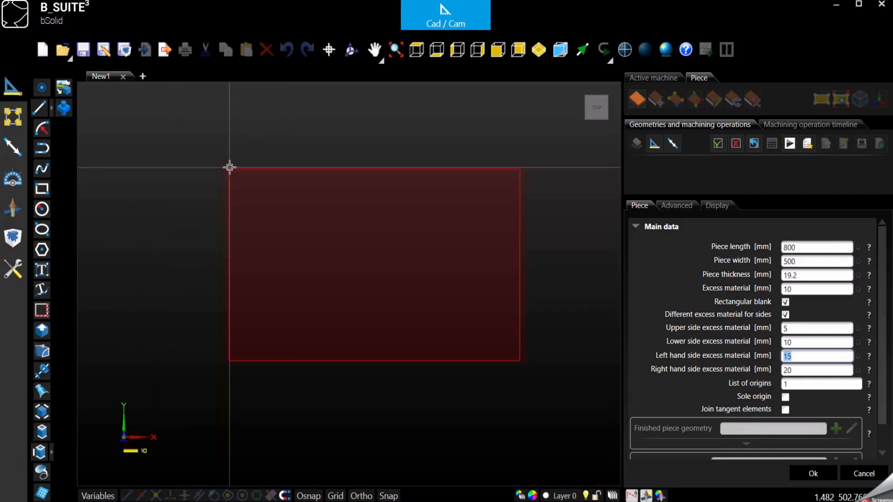
{"action": "scroll", "coordinate": [521, 361], "scroll_direction": "up", "scroll_amount": 3}
{"action": "scroll", "coordinate": [516, 363], "scroll_direction": "down", "scroll_amount": 1}
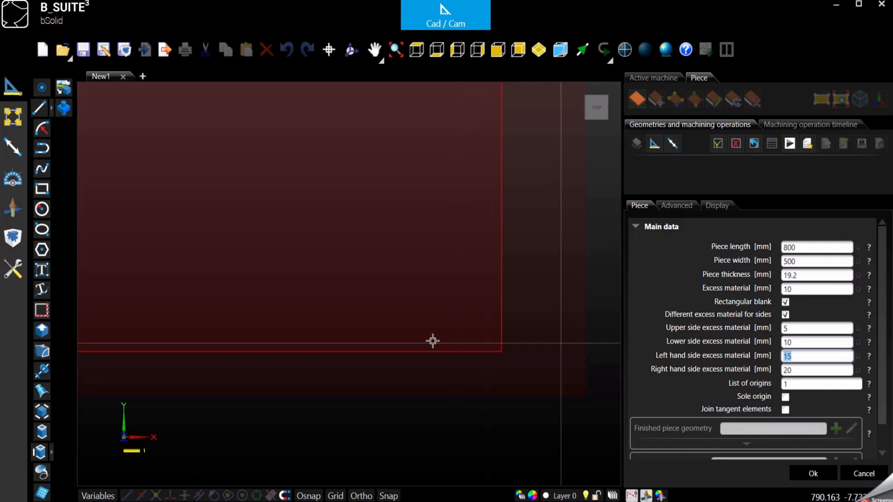
{"action": "scroll", "coordinate": [522, 377], "scroll_direction": "down", "scroll_amount": 5}
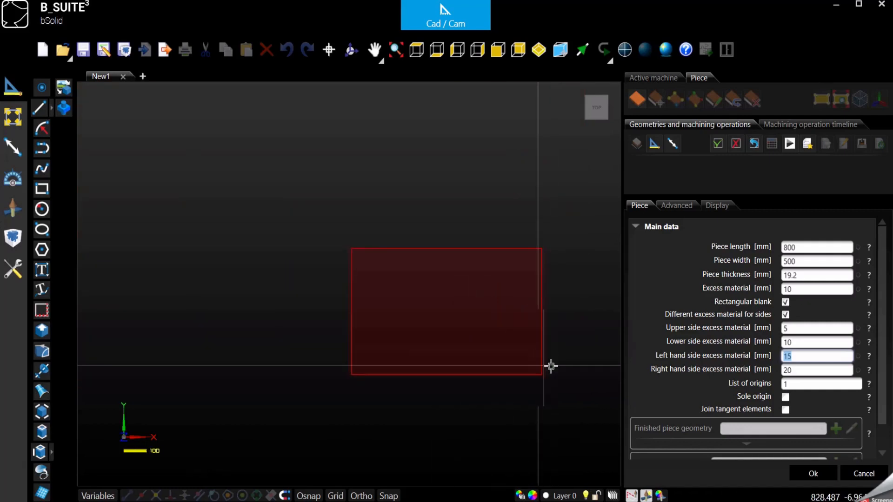
{"action": "scroll", "coordinate": [550, 365], "scroll_direction": "up", "scroll_amount": 4}
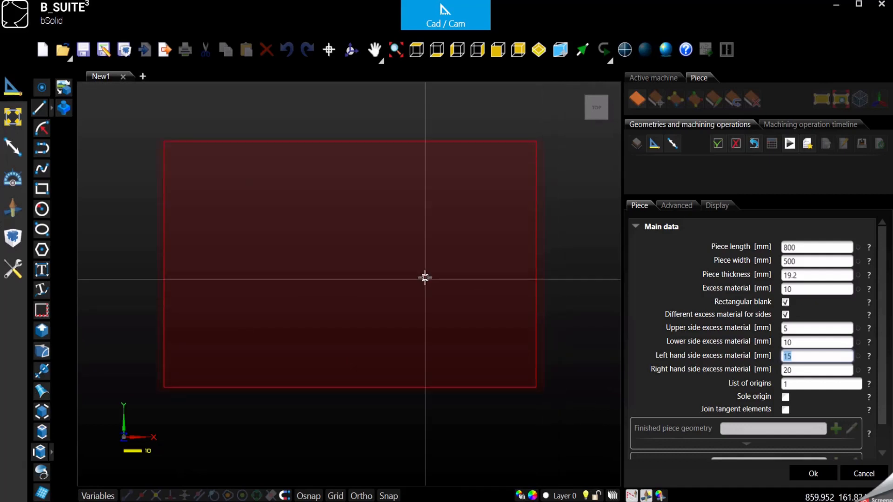
{"action": "middle_click_drag", "start_coordinate": [425, 277], "coordinate": [409, 299]}
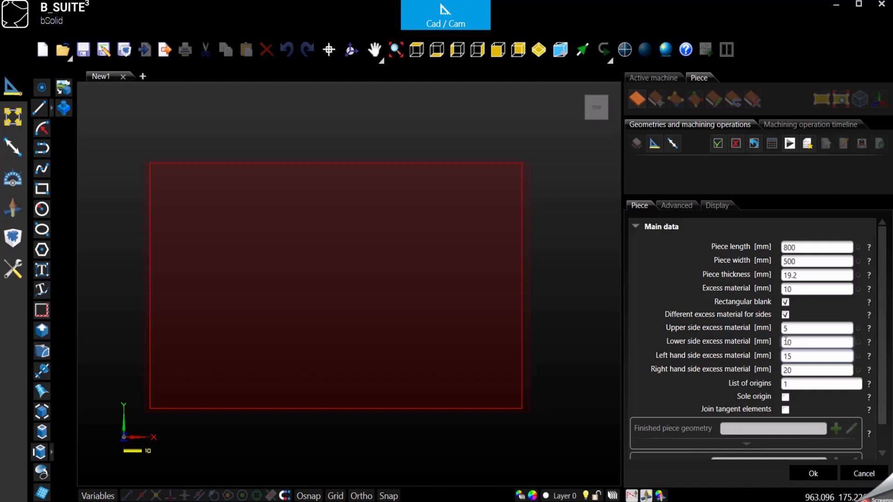
- Review the remaining main data of the piece and confirm its definition to create it
{"action": "left_click", "coordinate": [808, 357]}
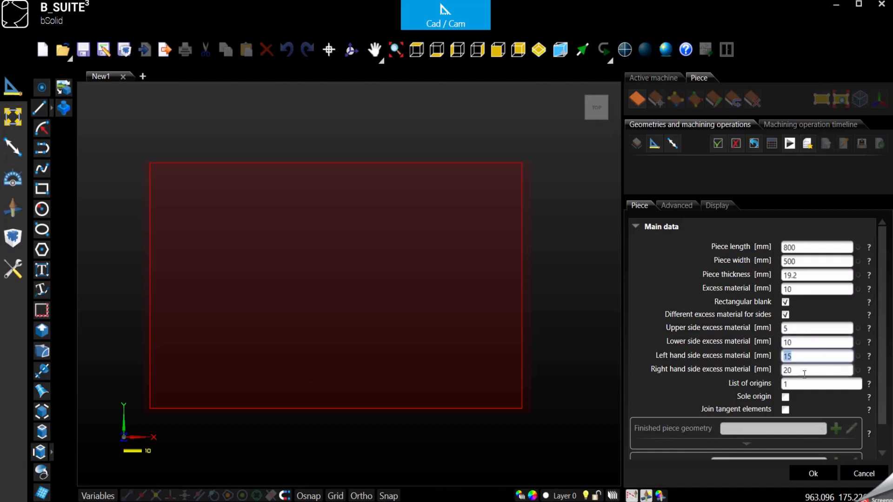
{"action": "left_click", "coordinate": [805, 384]}
{"action": "scroll", "coordinate": [781, 368], "scroll_direction": "down", "scroll_amount": 1}
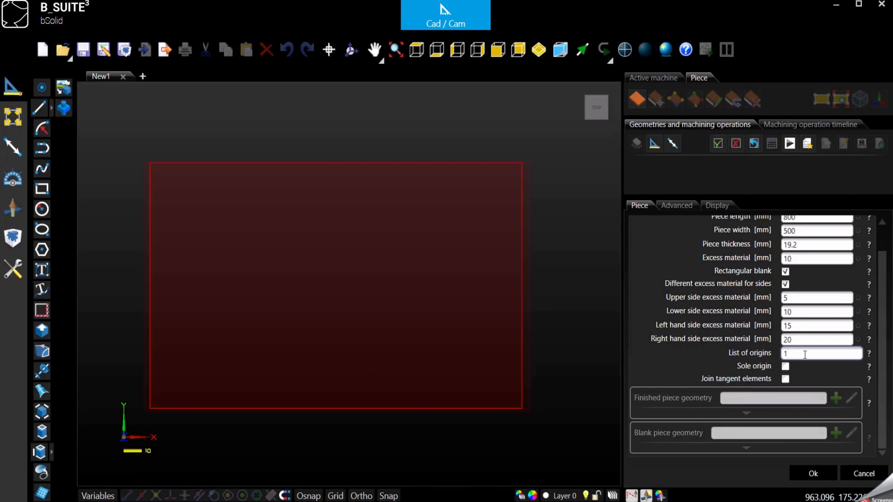
{"action": "left_click", "coordinate": [813, 474]}
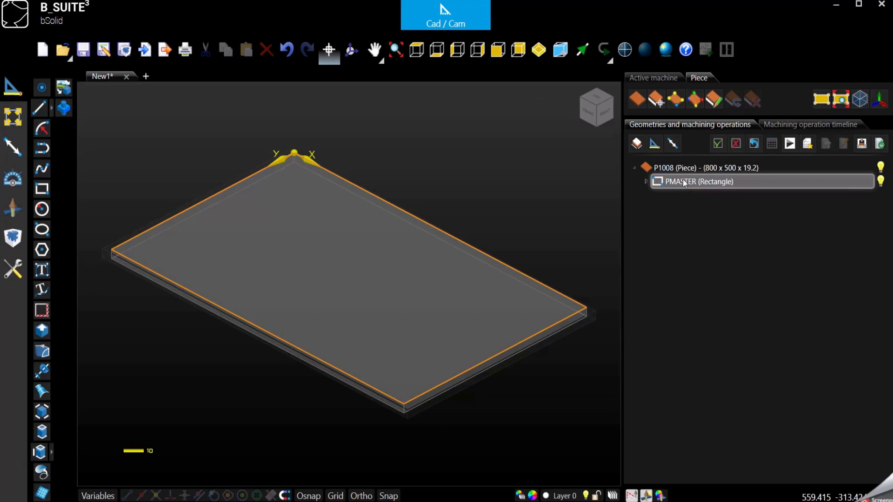
- Select the piece's PMASTER rectangle and display the available machining operations
{"action": "mouse_move", "coordinate": [675, 169]}
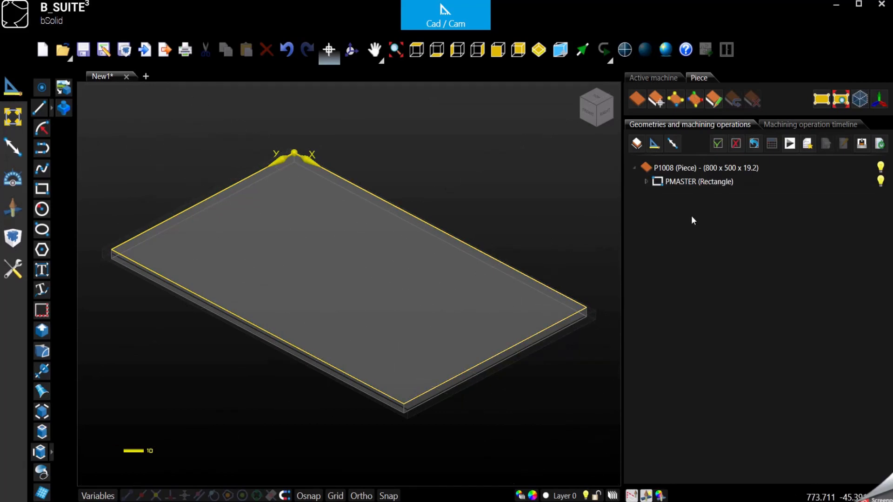
{"action": "left_click", "coordinate": [683, 182]}
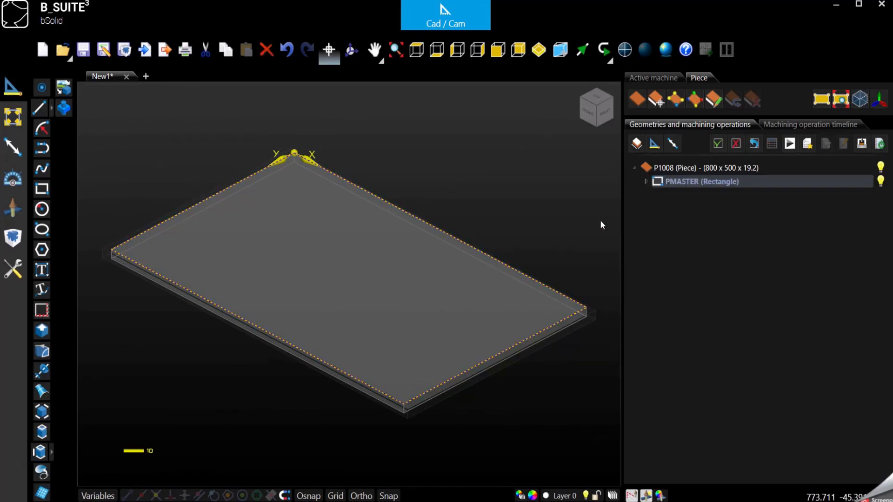
{"action": "left_click", "coordinate": [16, 207]}
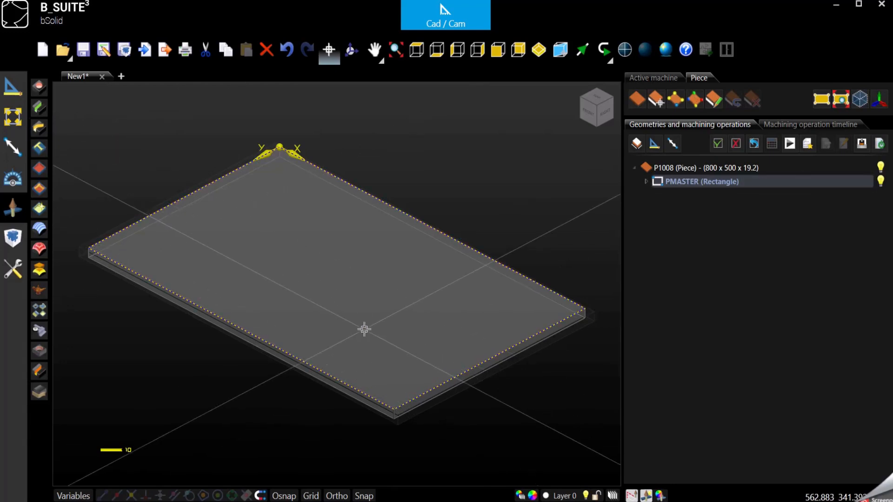
- Delete the 800 x 500 x 19.2 piece and return to the top view with the drawing tools
{"action": "left_click", "coordinate": [679, 168]}
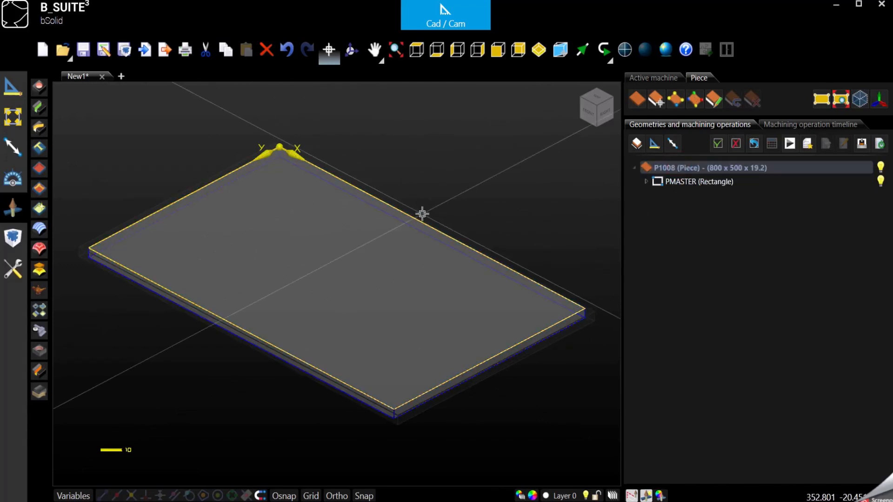
{"action": "key", "text": "Delete"}
{"action": "left_click", "coordinate": [417, 49]}
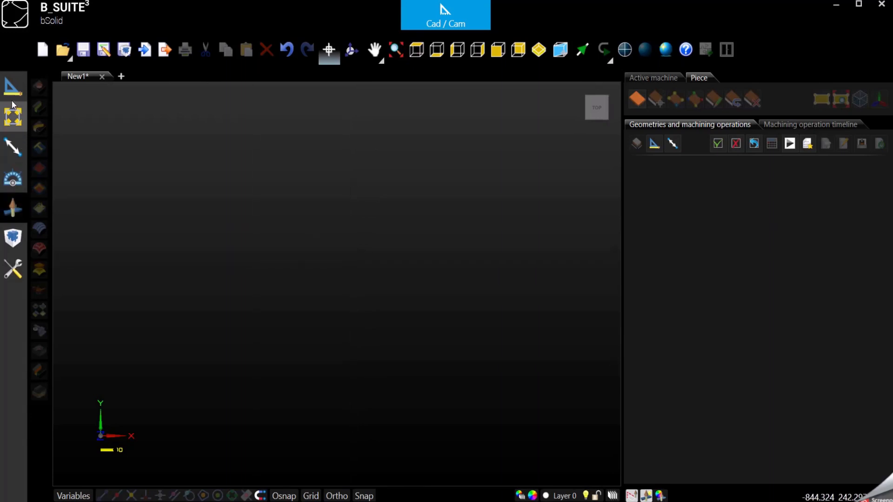
{"action": "left_click", "coordinate": [12, 87]}
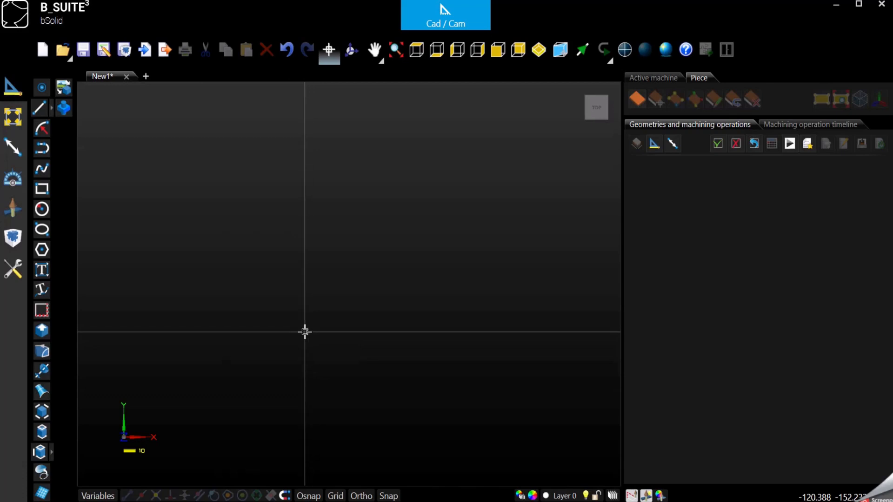
- Draw a circle about 480 mm in diameter in the empty drawing, defined by its centre and a point on its edge
{"action": "left_click", "coordinate": [41, 210]}
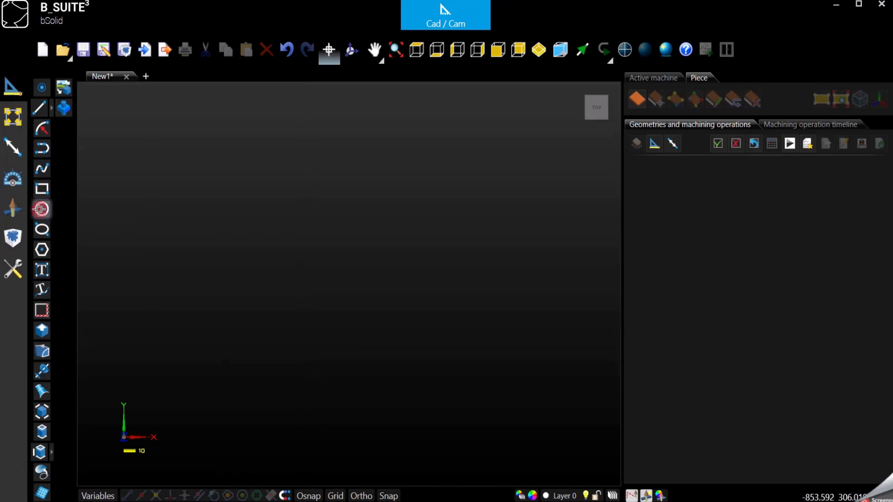
{"action": "left_click", "coordinate": [441, 299]}
{"action": "left_click", "coordinate": [373, 274]}
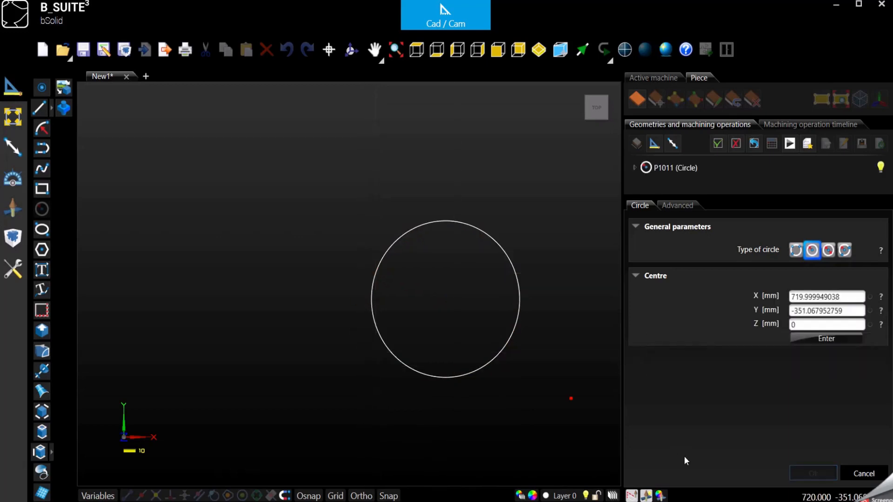
{"action": "left_click", "coordinate": [846, 476]}
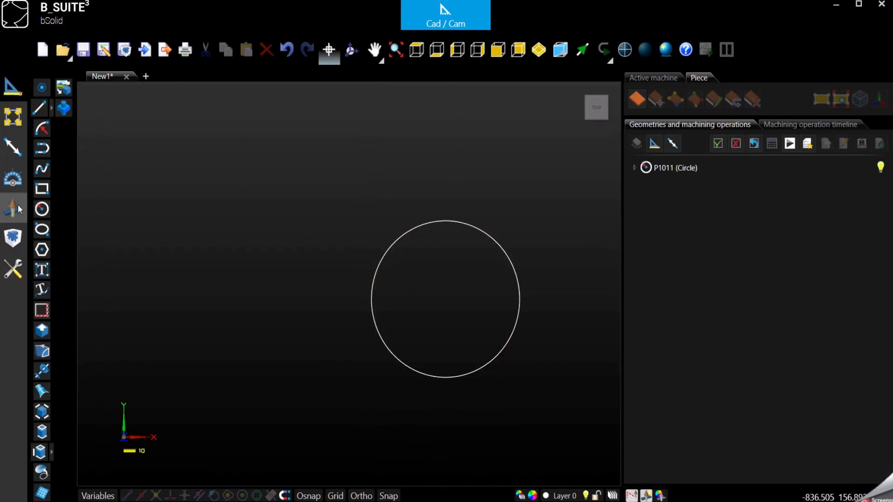
- Draw a rectangle about 769 mm by 412 mm whose short side overlaps the circle
{"action": "left_click", "coordinate": [42, 189]}
{"action": "left_click", "coordinate": [180, 228]}
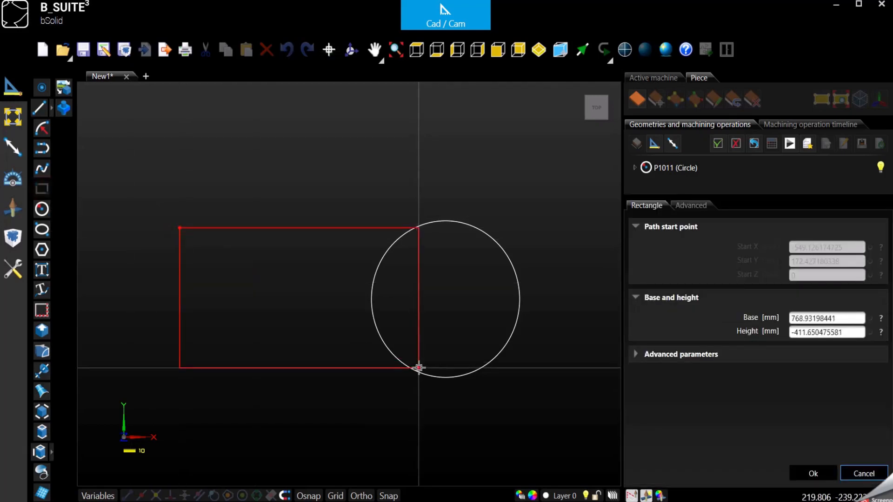
{"action": "left_click", "coordinate": [418, 368]}
{"action": "left_click", "coordinate": [866, 474]}
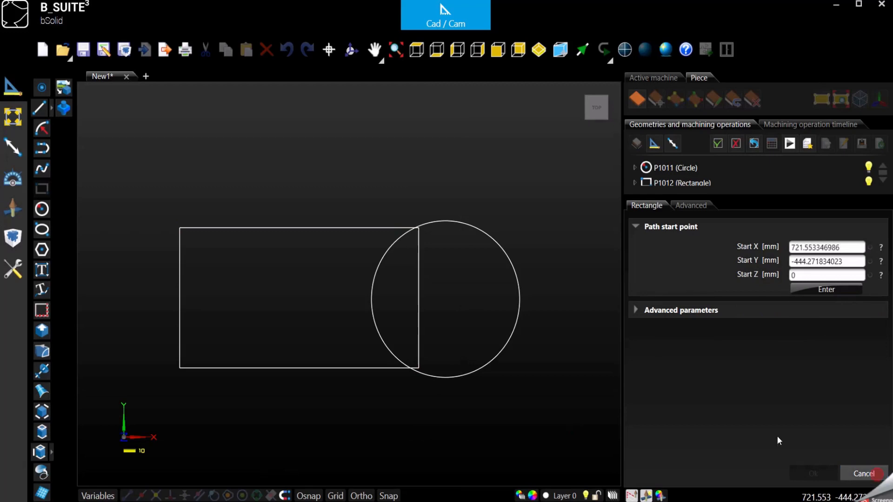
- Select the rectangle and circle, then cut away the arc inside the rectangle and the rectangle's side inside the circle
{"action": "left_click_drag", "start_coordinate": [457, 303], "coordinate": [329, 229]}
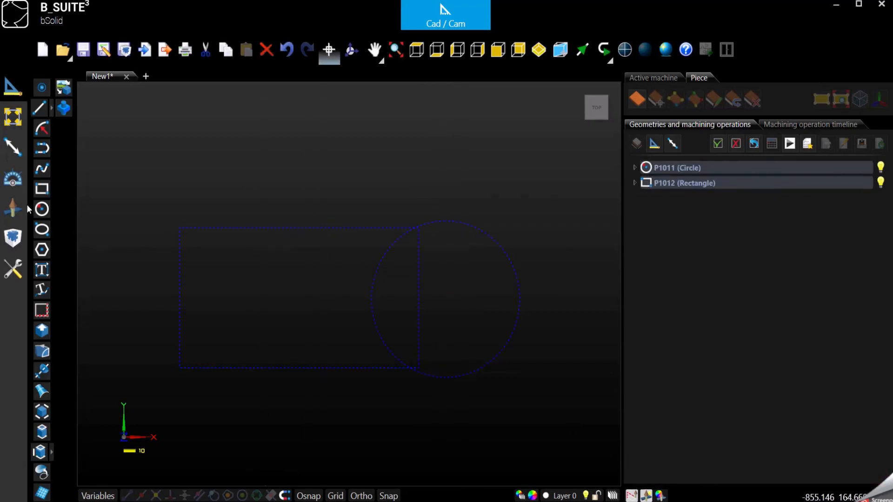
{"action": "left_click", "coordinate": [15, 123]}
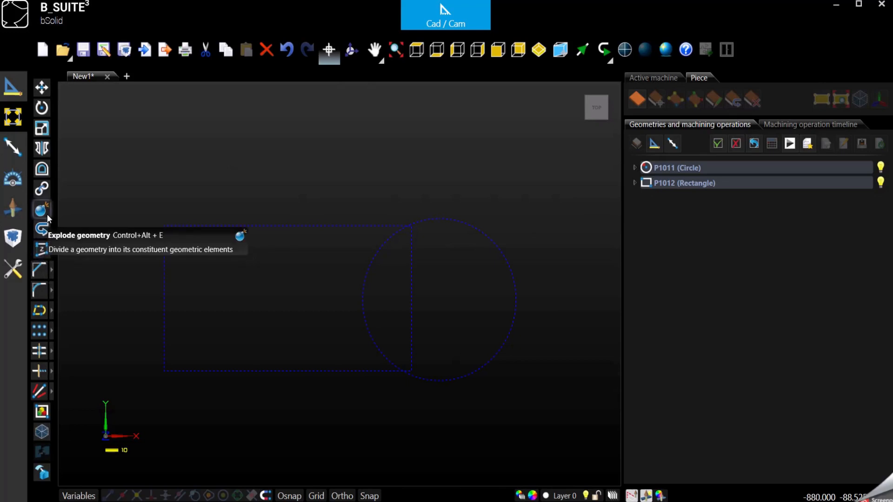
{"action": "left_click", "coordinate": [40, 376]}
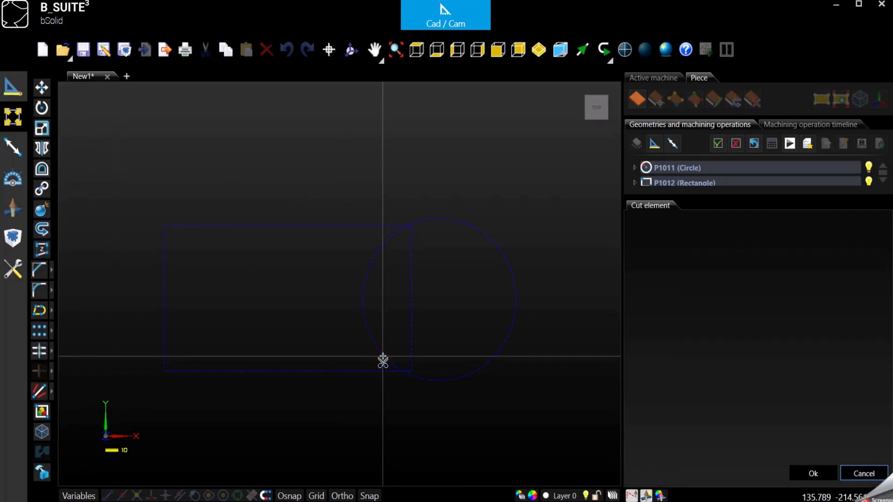
{"action": "left_click", "coordinate": [382, 356]}
{"action": "left_click", "coordinate": [412, 237]}
- Cut away the leftover line and arc stubs at the upper intersection of the rectangle and circle
{"action": "scroll", "coordinate": [405, 230], "scroll_direction": "up", "scroll_amount": 5}
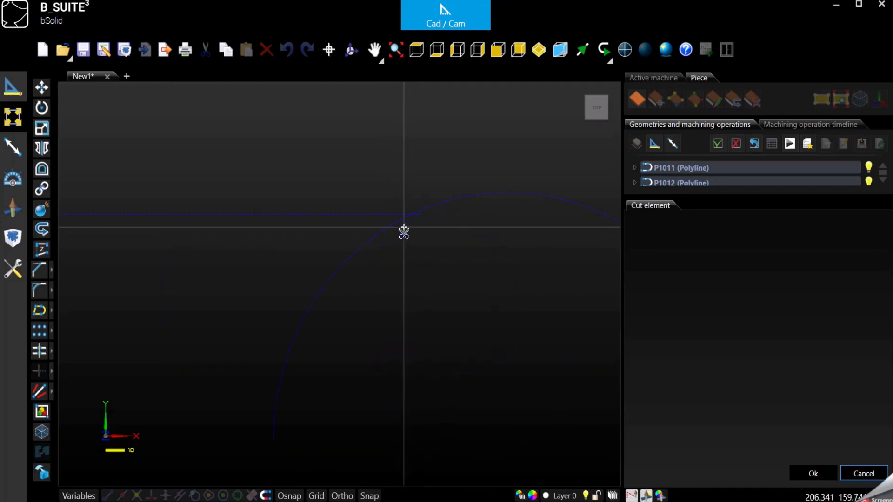
{"action": "scroll", "coordinate": [404, 231], "scroll_direction": "up", "scroll_amount": 5}
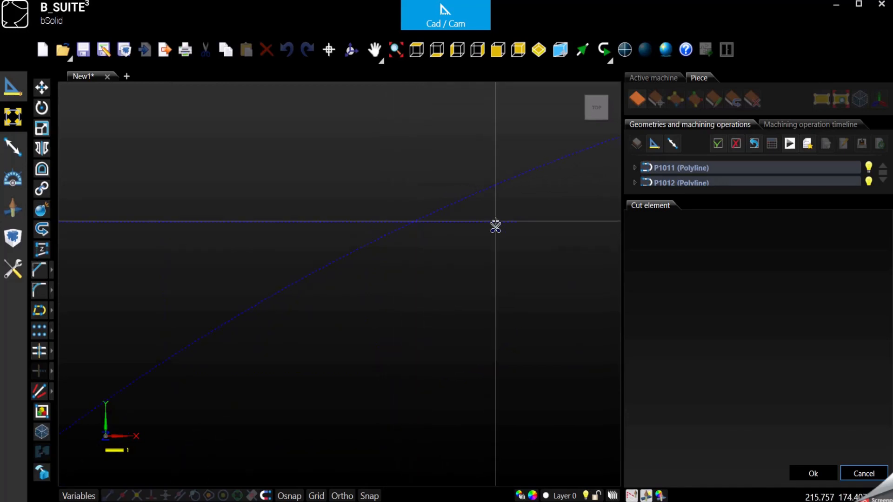
{"action": "left_click", "coordinate": [495, 223]}
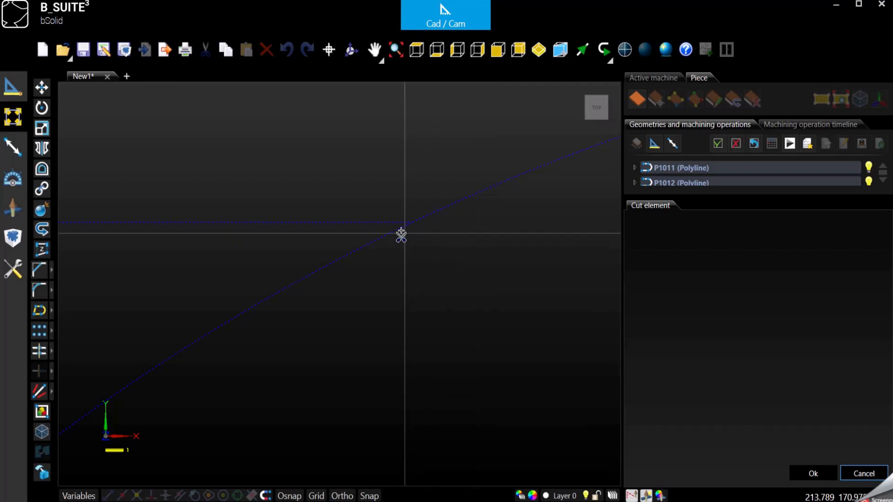
{"action": "left_click", "coordinate": [397, 231]}
- Clean up the lower intersection of the rectangle and circle and finish cutting elements
{"action": "scroll", "coordinate": [419, 252], "scroll_direction": "down", "scroll_amount": 5}
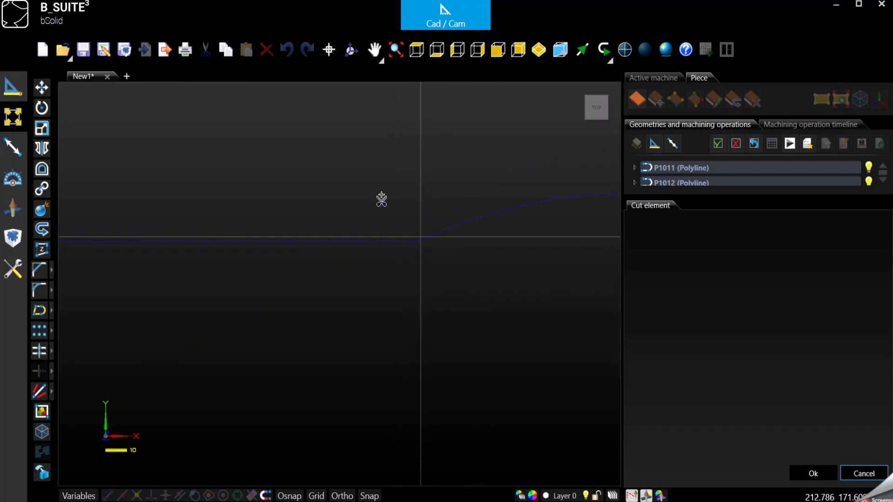
{"action": "scroll", "coordinate": [378, 196], "scroll_direction": "down", "scroll_amount": 5}
{"action": "scroll", "coordinate": [383, 371], "scroll_direction": "up", "scroll_amount": 5}
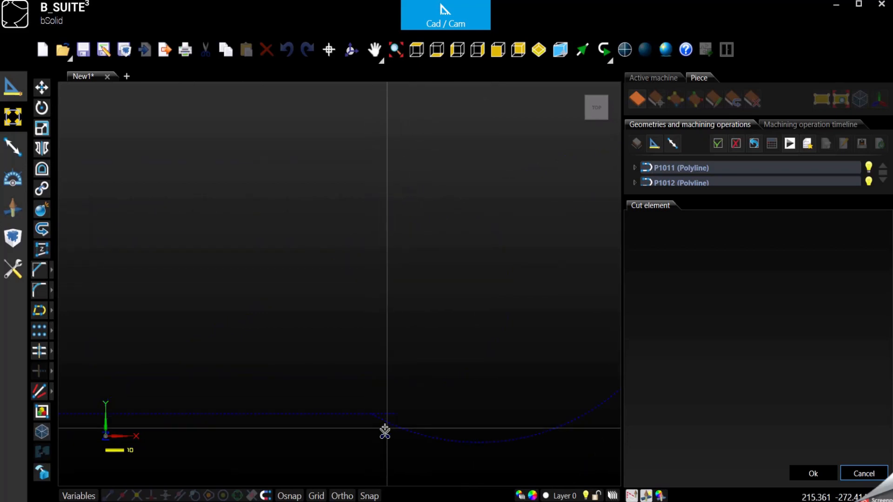
{"action": "scroll", "coordinate": [399, 371], "scroll_direction": "up", "scroll_amount": 3}
{"action": "scroll", "coordinate": [334, 338], "scroll_direction": "up", "scroll_amount": 2}
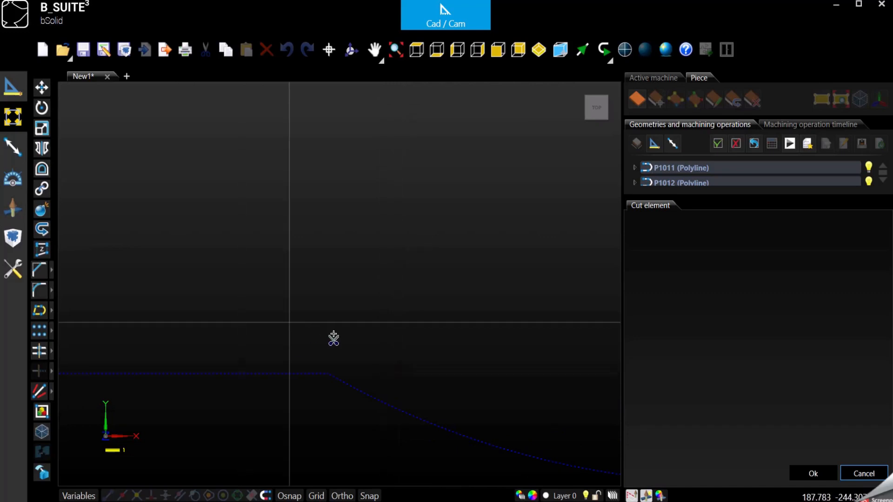
{"action": "scroll", "coordinate": [334, 334], "scroll_direction": "down", "scroll_amount": 10}
{"action": "key", "text": "Escape"}
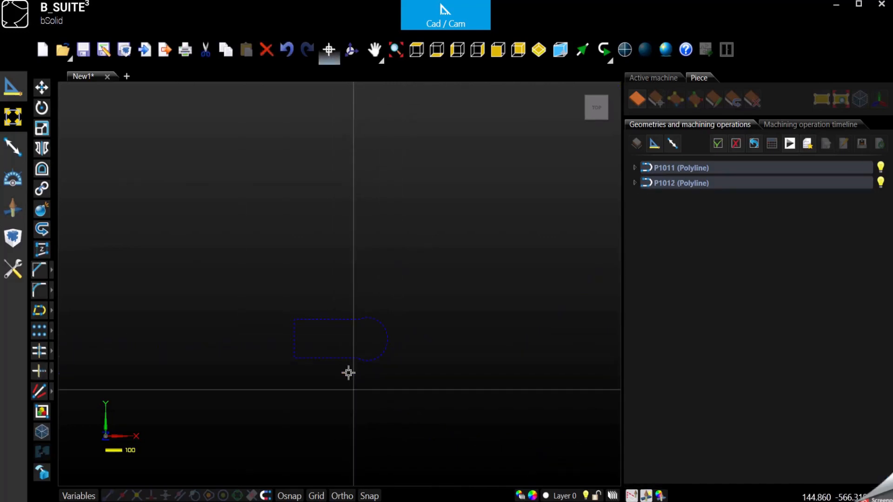
- Join the two trimmed polylines into one closed outline, with Maintain reference system enabled
{"action": "scroll", "coordinate": [327, 357], "scroll_direction": "up", "scroll_amount": 2}
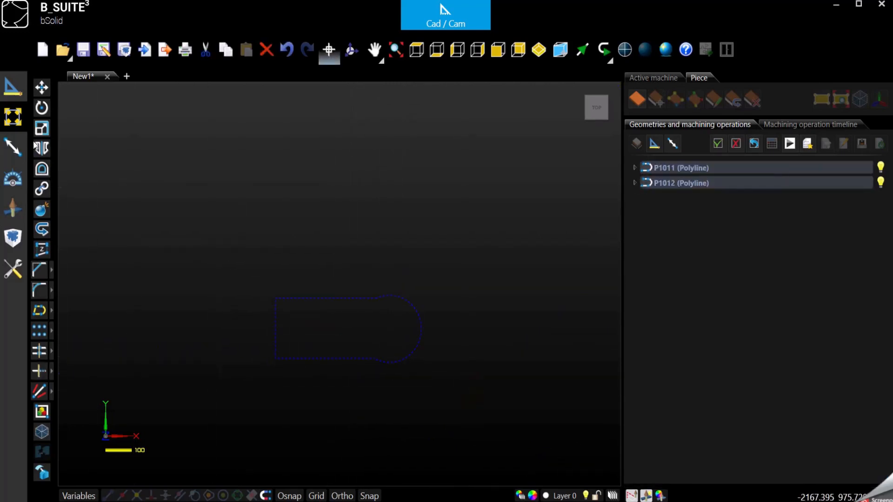
{"action": "left_click", "coordinate": [41, 189]}
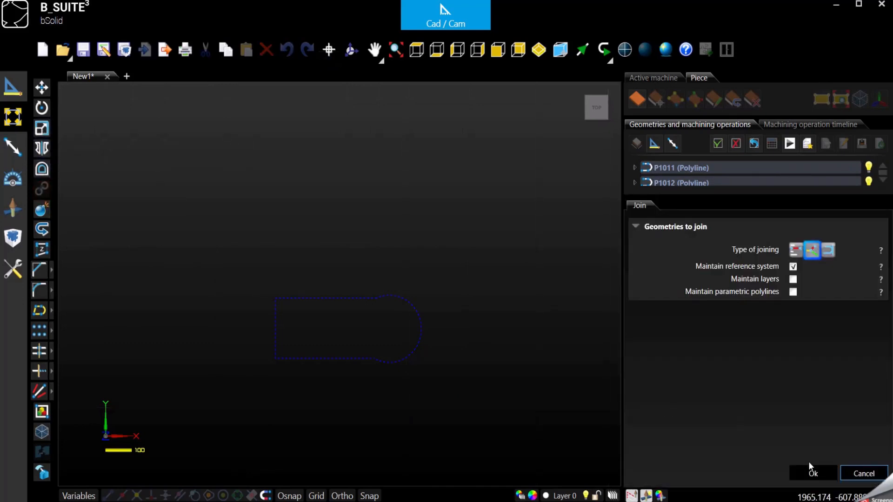
{"action": "left_click", "coordinate": [812, 475]}
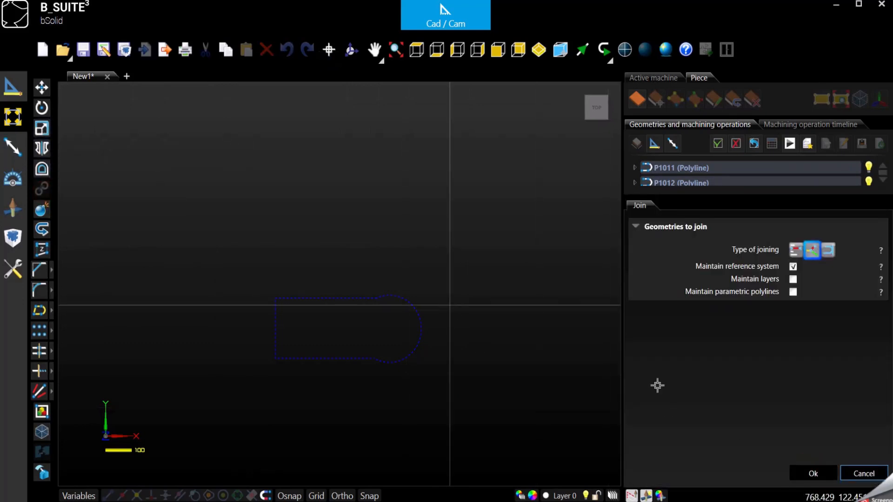
{"action": "left_click", "coordinate": [813, 473]}
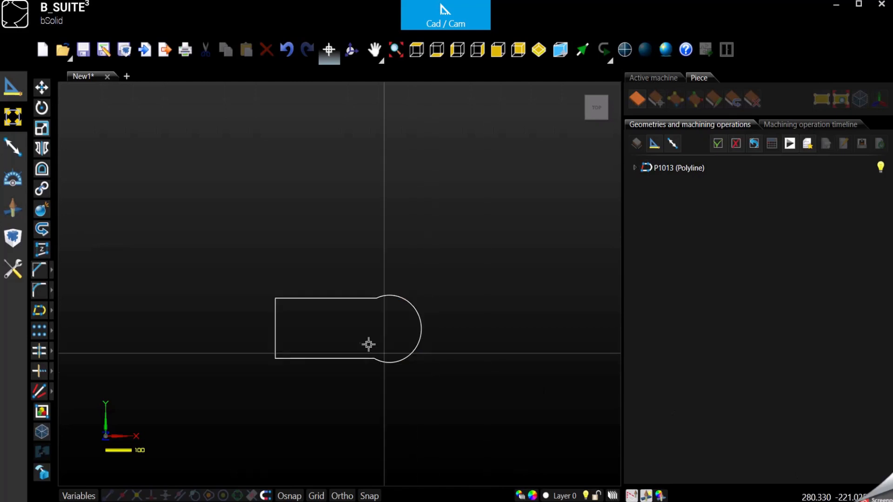
- Inspect the joined outline up close and from a rotated angle, then return to the top view
{"action": "scroll", "coordinate": [363, 345], "scroll_direction": "up", "scroll_amount": 2}
{"action": "scroll", "coordinate": [321, 409], "scroll_direction": "up", "scroll_amount": 1}
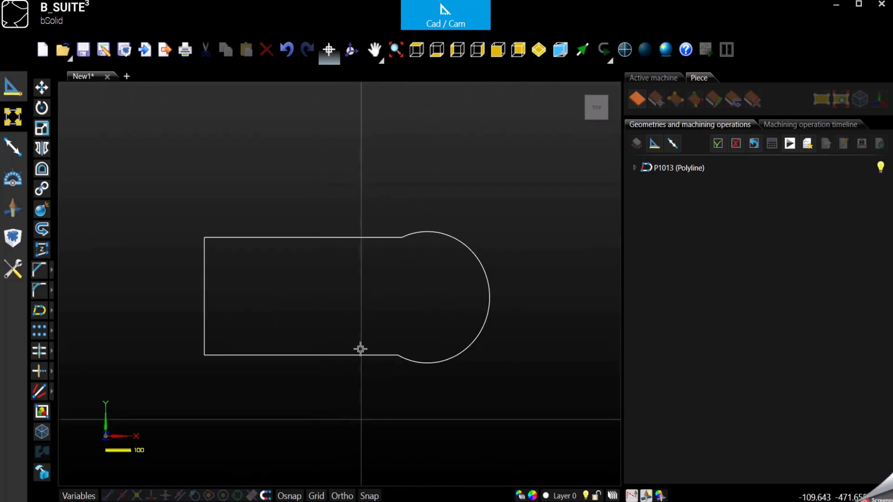
{"action": "left_click", "coordinate": [467, 323]}
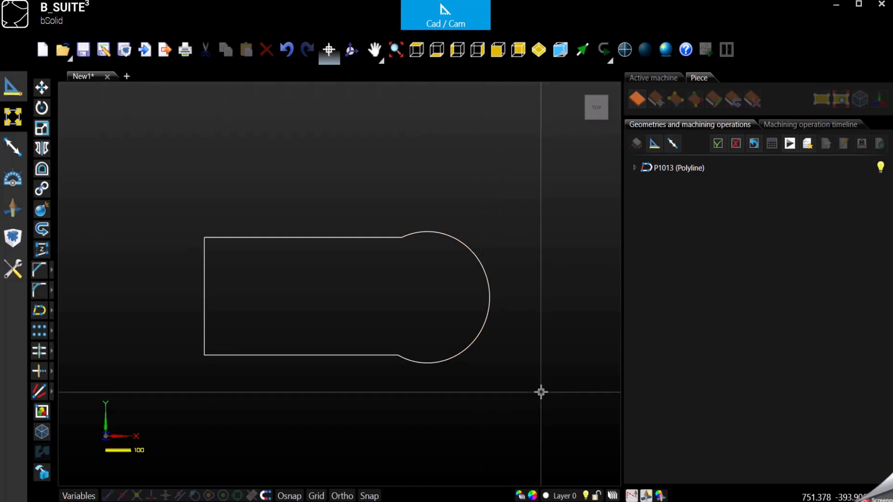
{"action": "left_click", "coordinate": [352, 50]}
{"action": "mouse_move", "coordinate": [307, 274]}
{"action": "left_mouse_down"}
{"action": "mouse_move", "coordinate": [300, 164]}
{"action": "mouse_move", "coordinate": [308, 279]}
{"action": "left_mouse_up"}
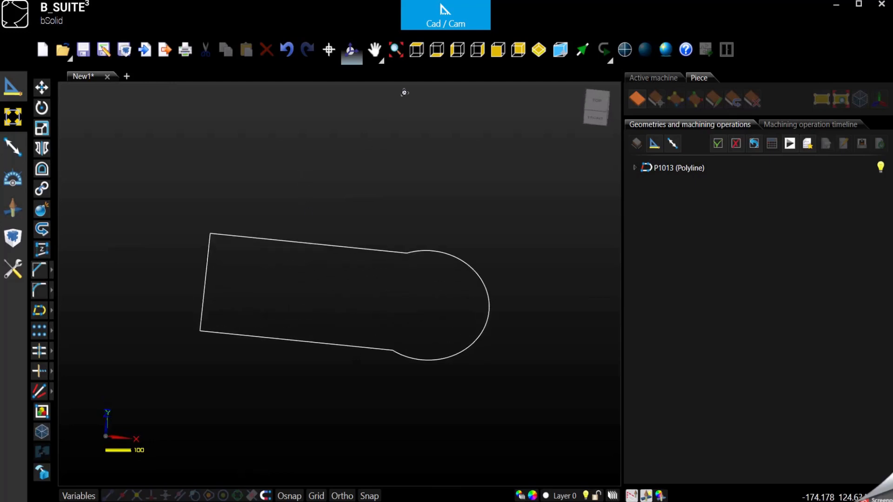
{"action": "left_click", "coordinate": [421, 51]}
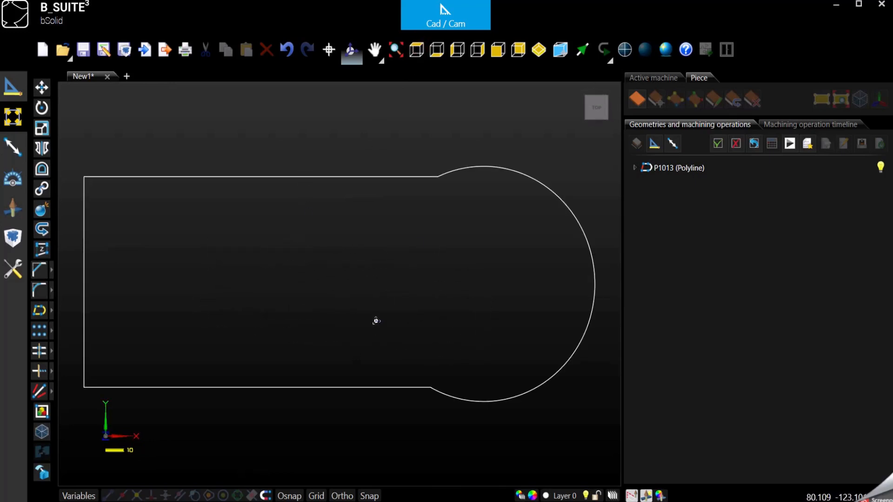
{"action": "key", "text": "Escape"}
{"action": "scroll", "coordinate": [367, 325], "scroll_direction": "down", "scroll_amount": 4}
- Create a piece from the joined outline using Piece from finished geometry
{"action": "left_click", "coordinate": [392, 264]}
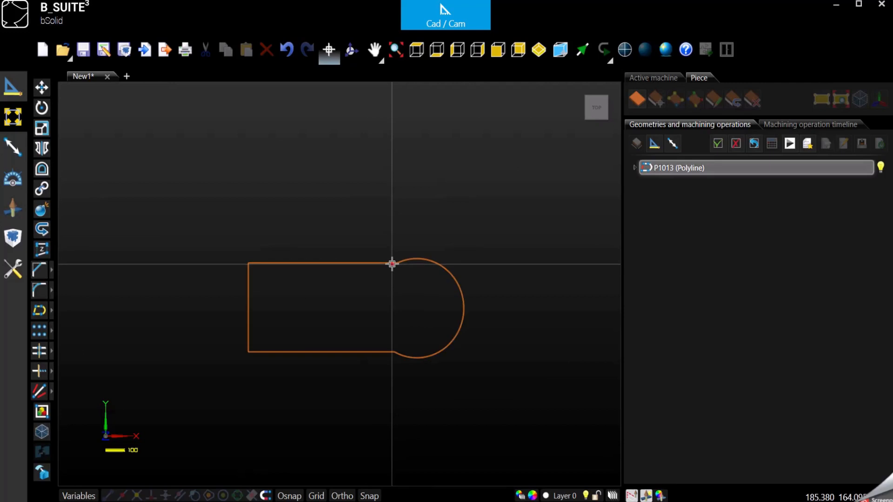
{"action": "left_click", "coordinate": [392, 264]}
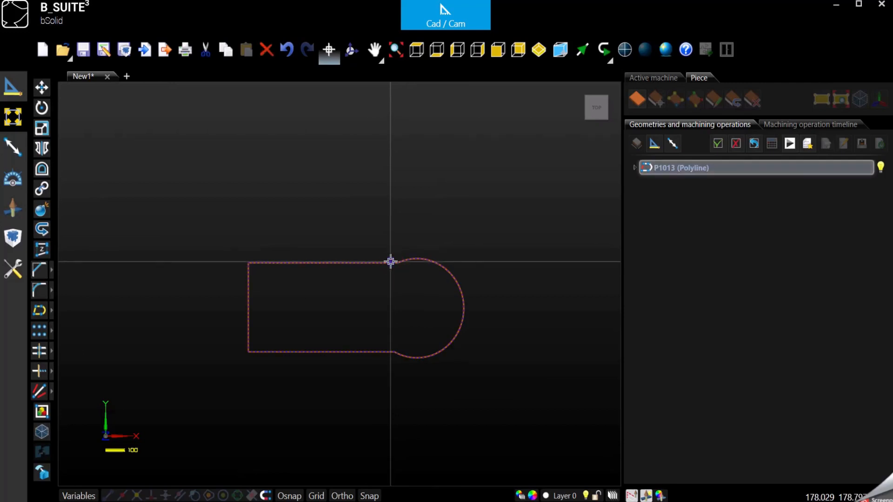
{"action": "right_click", "coordinate": [391, 261]}
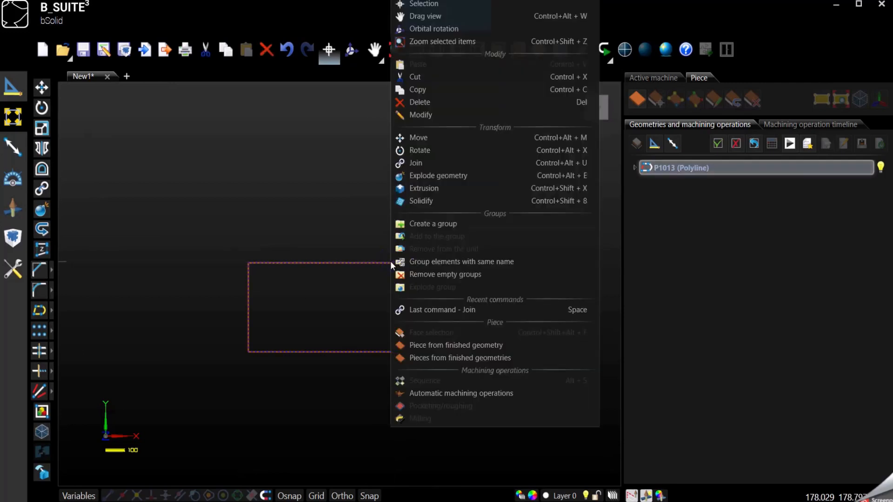
{"action": "left_click", "coordinate": [459, 346]}
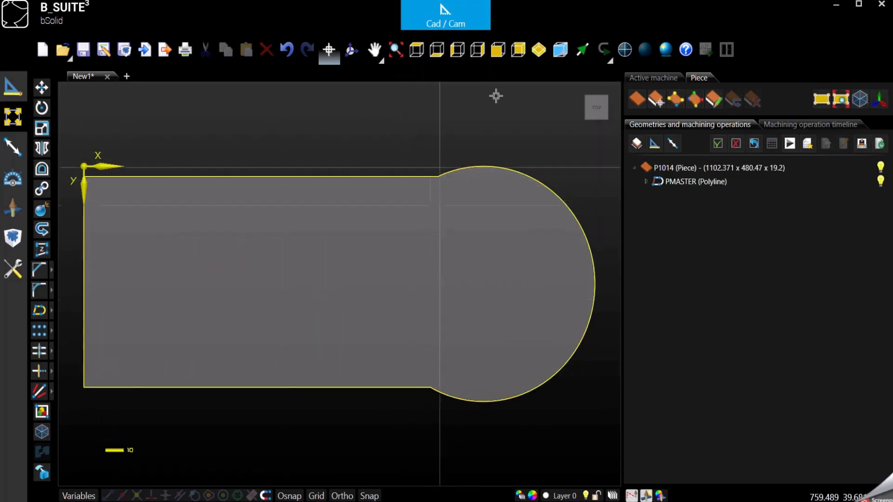
- Show the new piece in an isometric view and examine its origin and shaped edges
{"action": "left_click", "coordinate": [538, 49]}
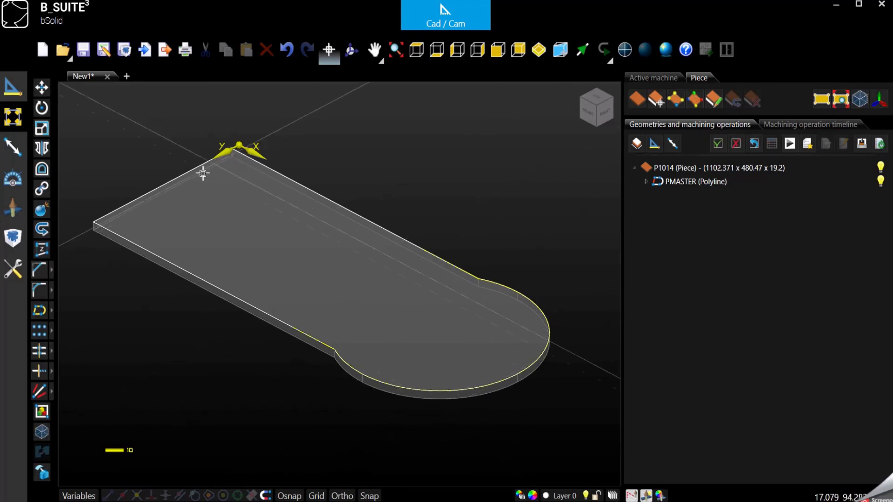
{"action": "left_click", "coordinate": [251, 151]}
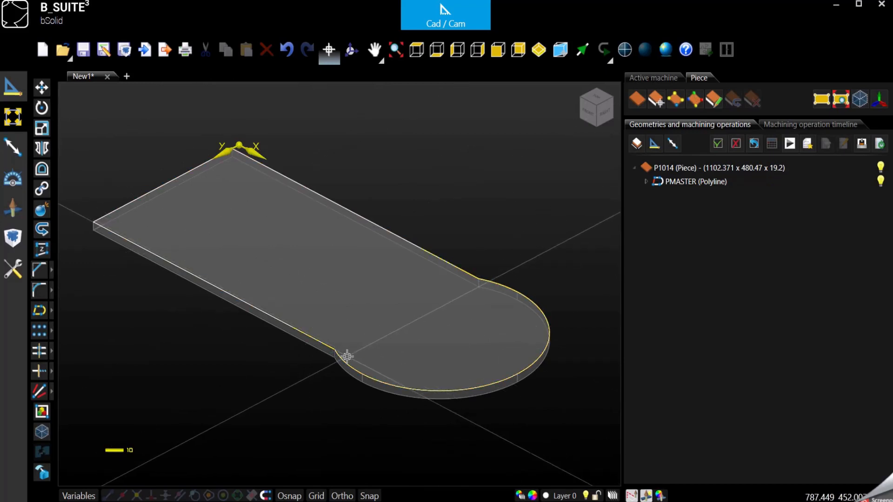
{"action": "left_click", "coordinate": [232, 295]}
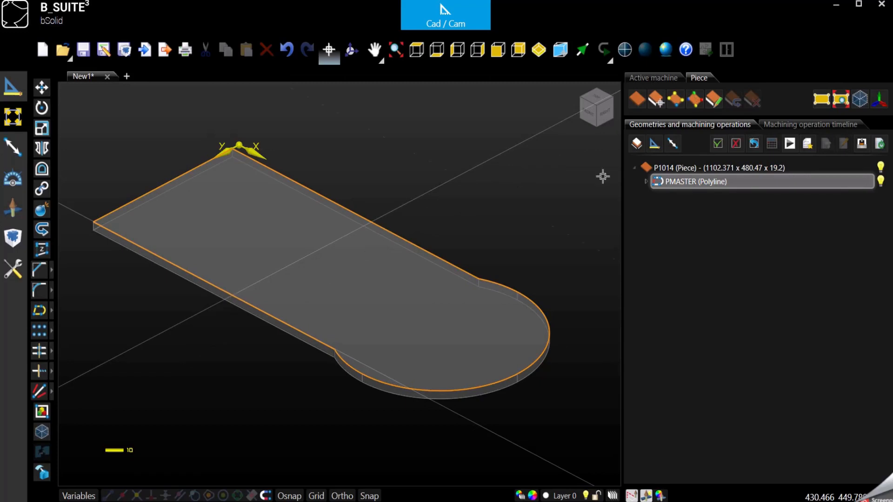
- Edit the shaped piece to use a rectangular blank with Different excess material for sides enabled
{"action": "left_click", "coordinate": [697, 165]}
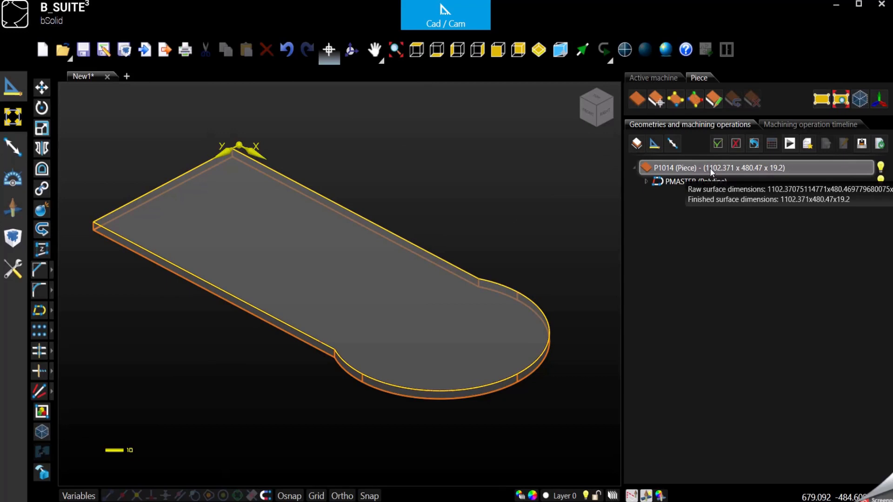
{"action": "double_click", "coordinate": [710, 169]}
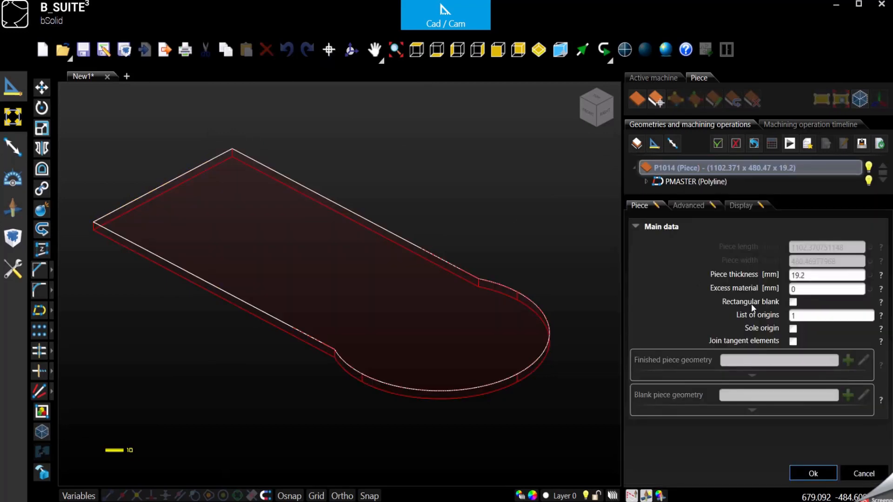
{"action": "left_click", "coordinate": [793, 302]}
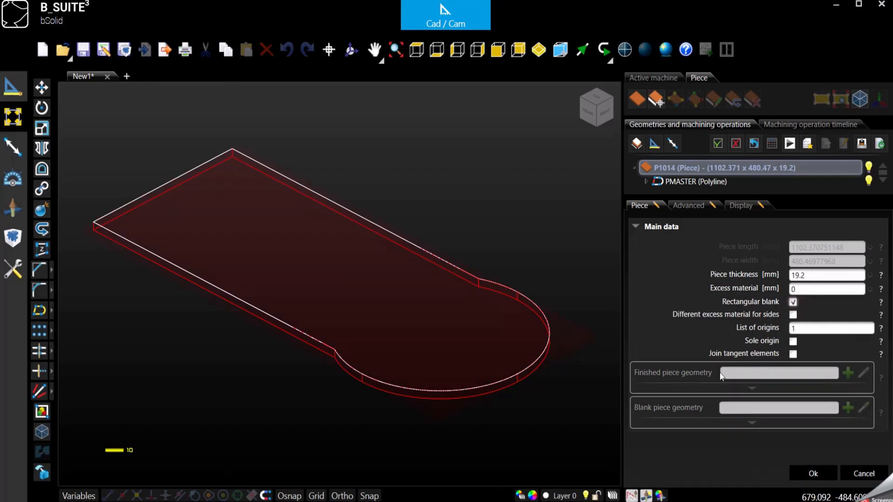
{"action": "left_click", "coordinate": [793, 315]}
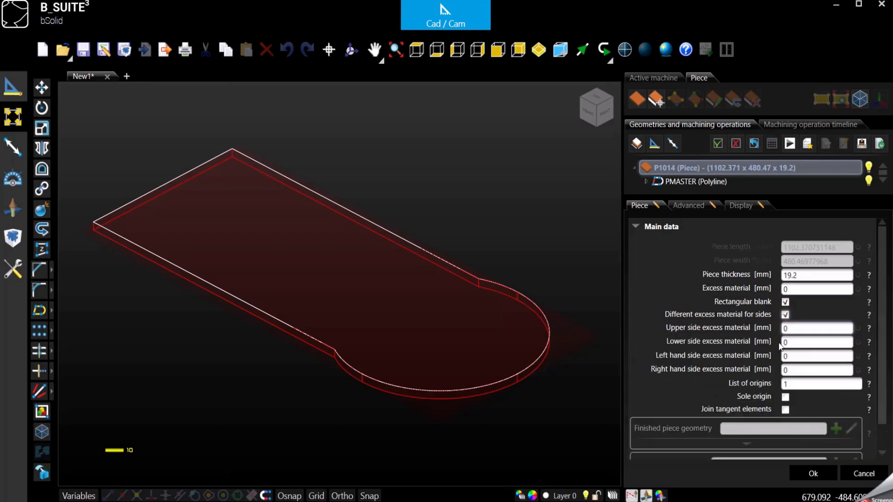
{"action": "left_click", "coordinate": [795, 341]}
{"action": "left_click", "coordinate": [791, 354]}
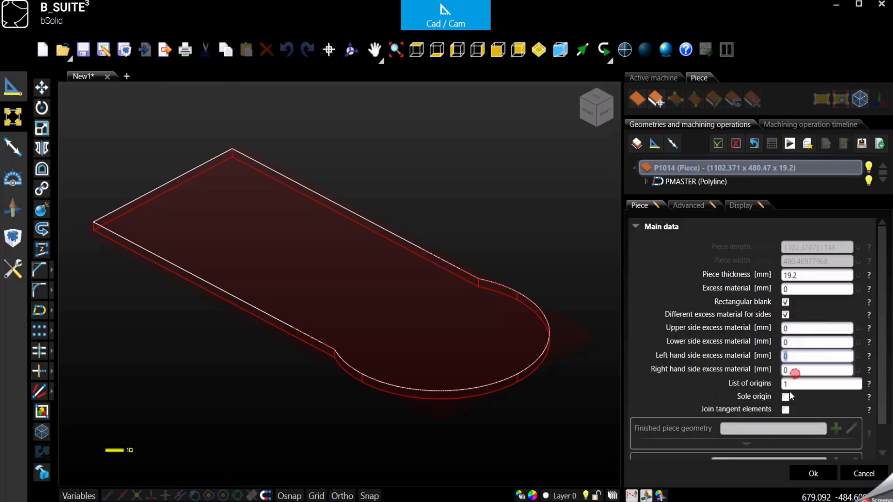
{"action": "left_click", "coordinate": [793, 371]}
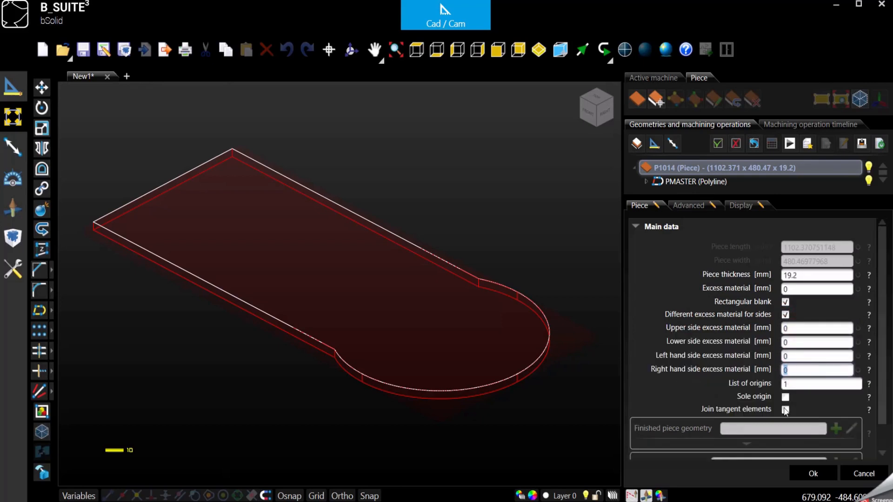
- Enable Sole origin and Join tangent elements for the piece and apply the changed piece data
{"action": "scroll", "coordinate": [800, 391], "scroll_direction": "down", "scroll_amount": 1}
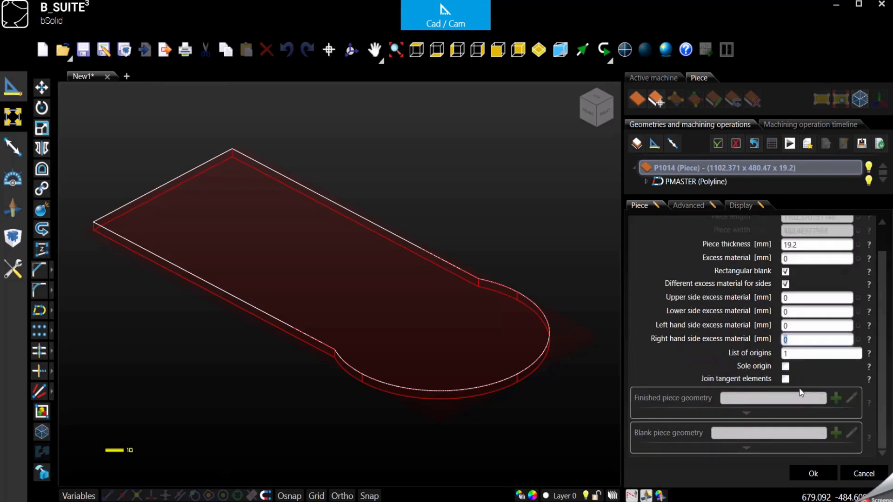
{"action": "left_click", "coordinate": [786, 354]}
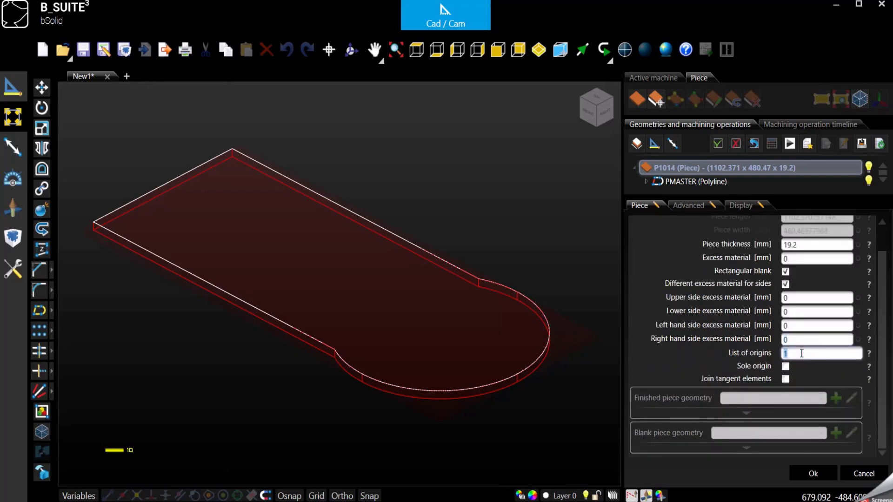
{"action": "left_click", "coordinate": [792, 352]}
{"action": "left_click", "coordinate": [786, 366]}
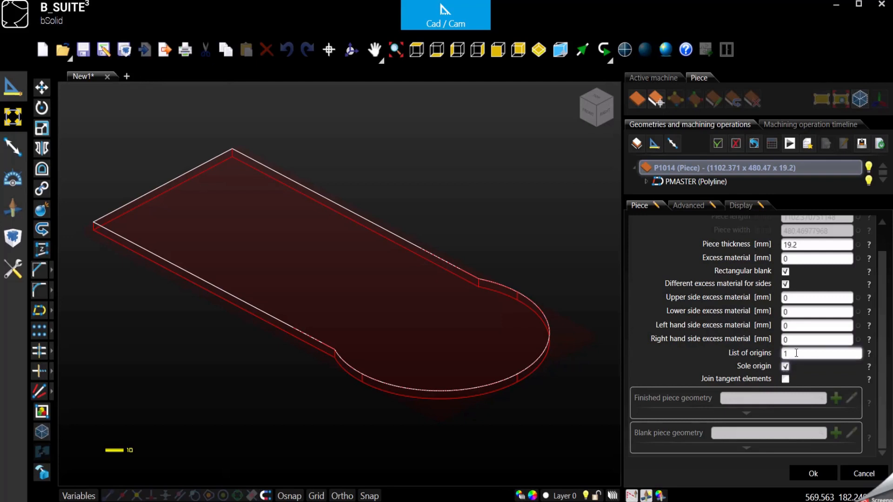
{"action": "left_click", "coordinate": [799, 354]}
{"action": "left_click", "coordinate": [785, 378]}
{"action": "left_click", "coordinate": [809, 474]}
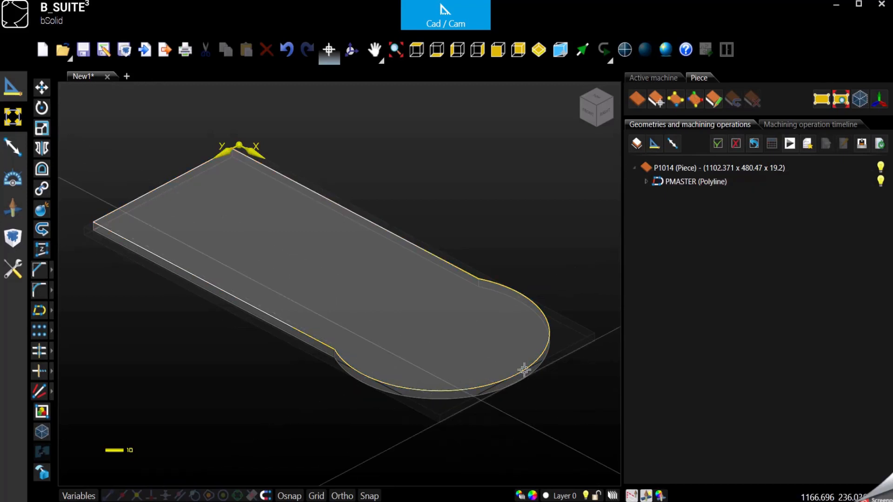
- Reopen the piece data and turn off Join tangent elements
{"action": "double_click", "coordinate": [752, 167]}
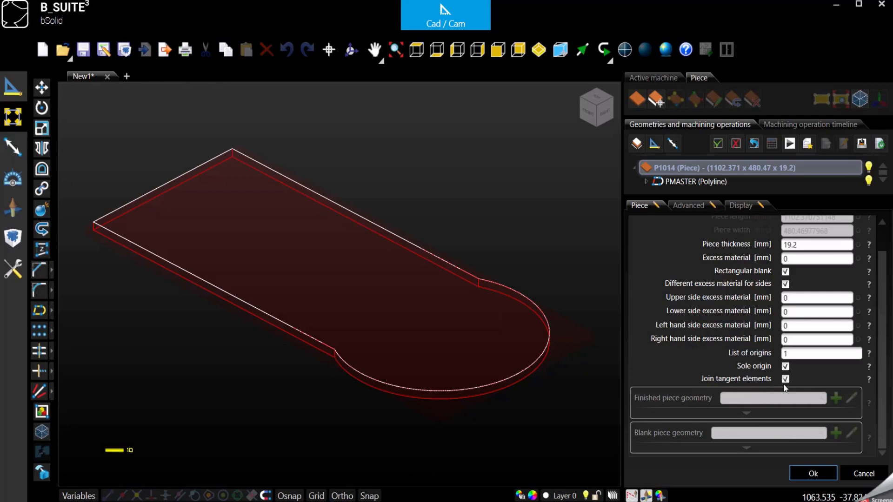
{"action": "left_click", "coordinate": [813, 474]}
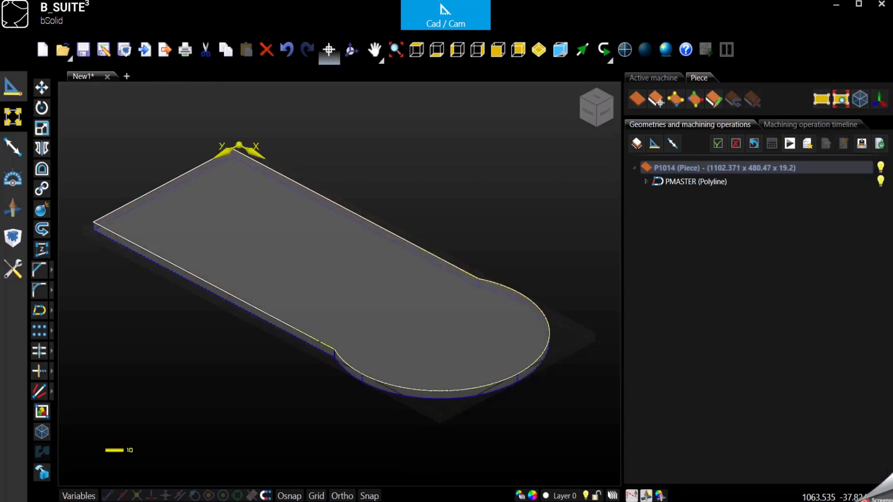
{"action": "left_click", "coordinate": [613, 424]}
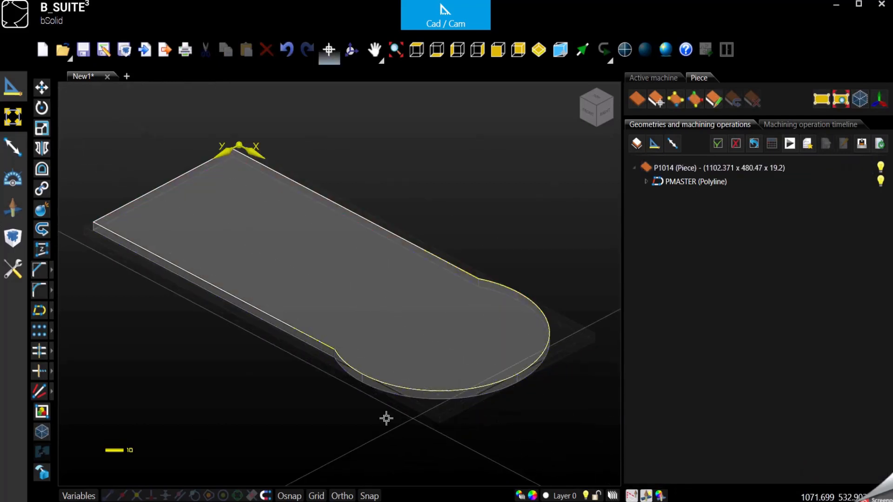
- Examine how the side faces are divided along the piece's rounded end
{"action": "scroll", "coordinate": [378, 393], "scroll_direction": "up", "scroll_amount": 2}
{"action": "scroll", "coordinate": [378, 393], "scroll_direction": "up", "scroll_amount": 3}
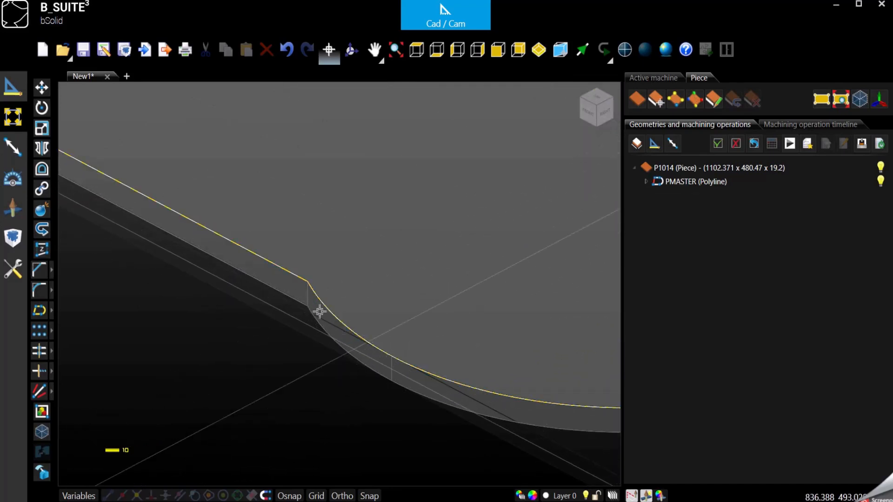
{"action": "scroll", "coordinate": [339, 331], "scroll_direction": "down", "scroll_amount": 5}
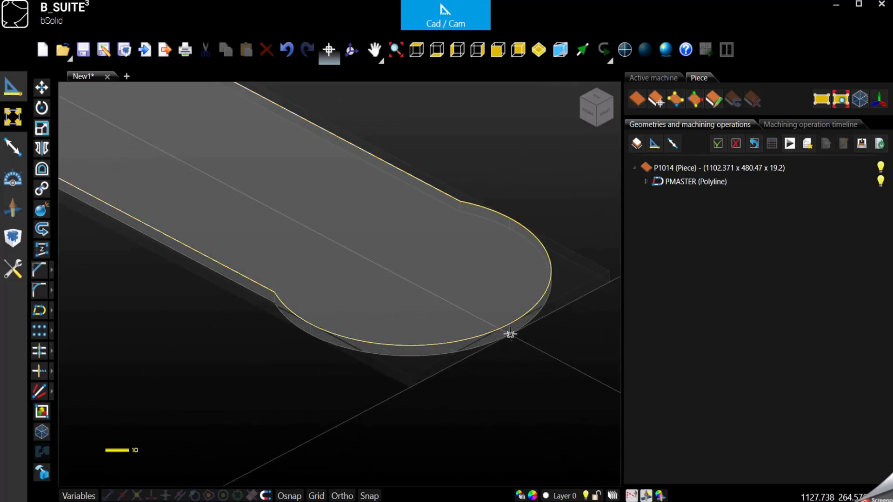
{"action": "middle_click_drag", "start_coordinate": [557, 315], "coordinate": [396, 386]}
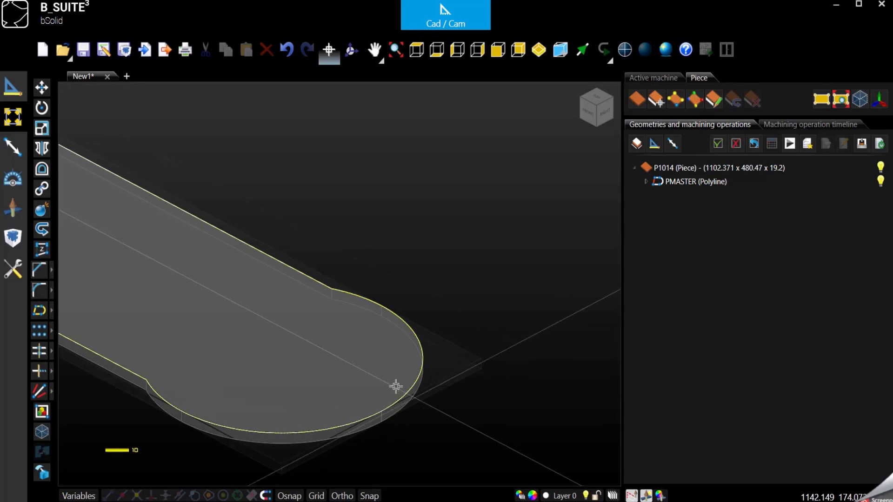
{"action": "scroll", "coordinate": [396, 386], "scroll_direction": "up", "scroll_amount": 3}
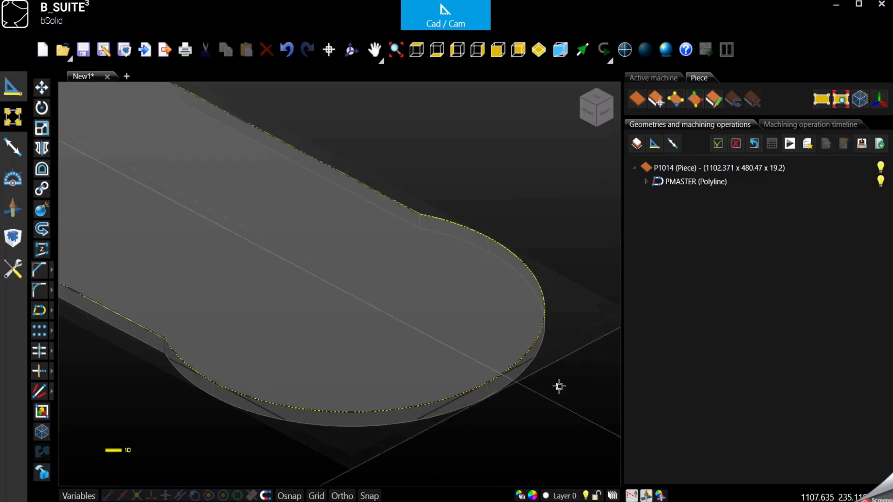
- Turn Join tangent elements back on for the piece and check its rounded end against the whole piece
{"action": "left_click", "coordinate": [687, 169]}
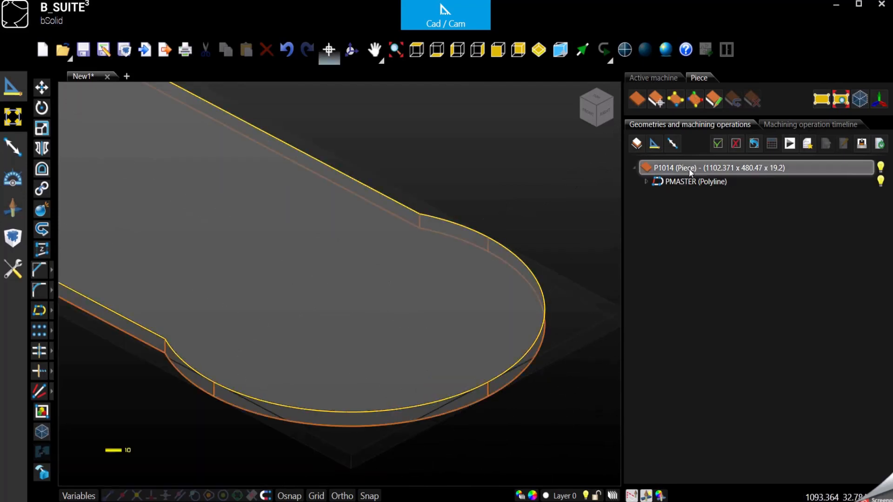
{"action": "double_click", "coordinate": [688, 168]}
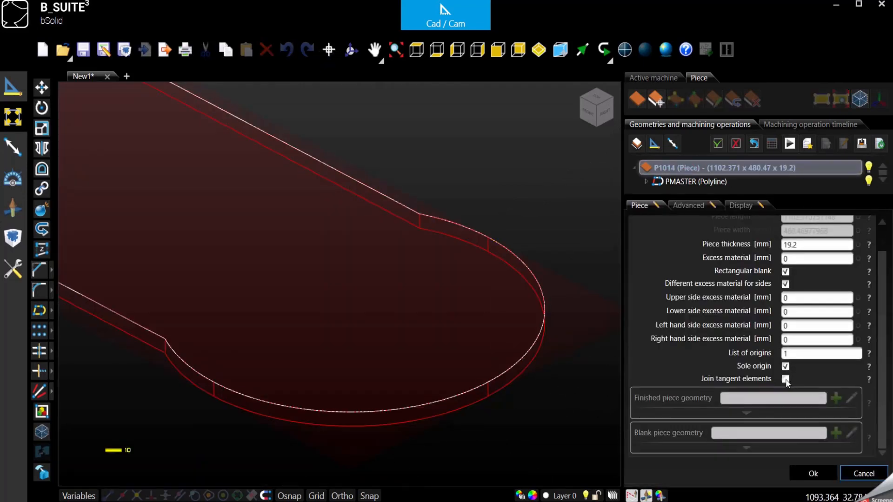
{"action": "left_click", "coordinate": [785, 379]}
{"action": "left_click", "coordinate": [813, 473]}
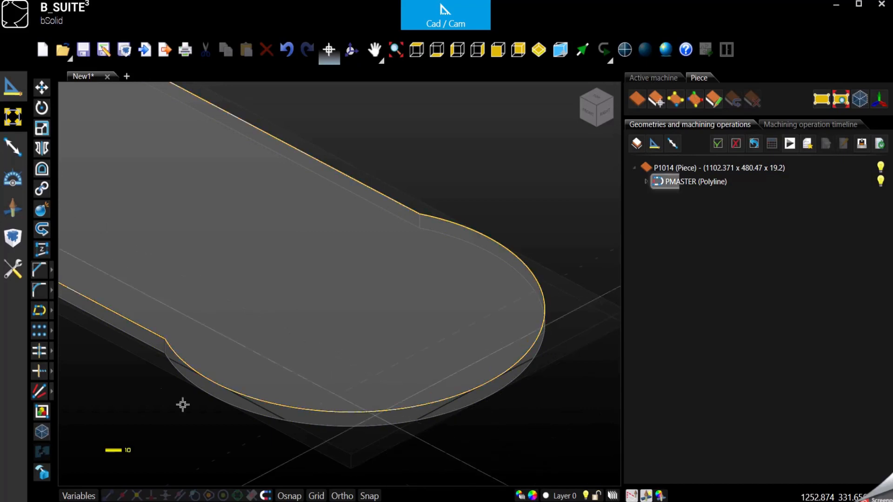
{"action": "left_click", "coordinate": [653, 106]}
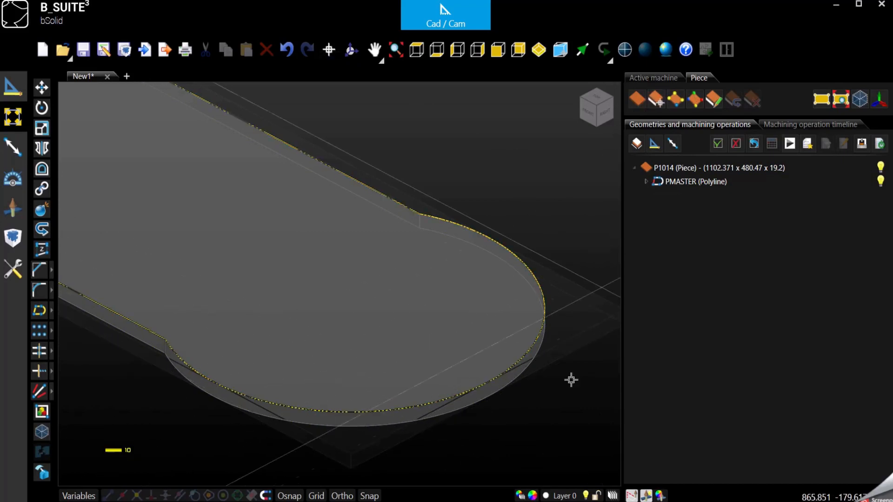
{"action": "left_click", "coordinate": [487, 395]}
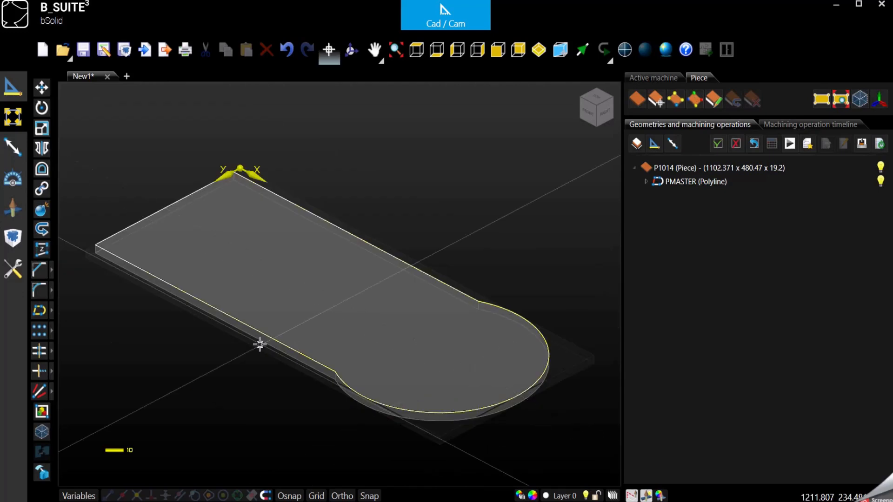